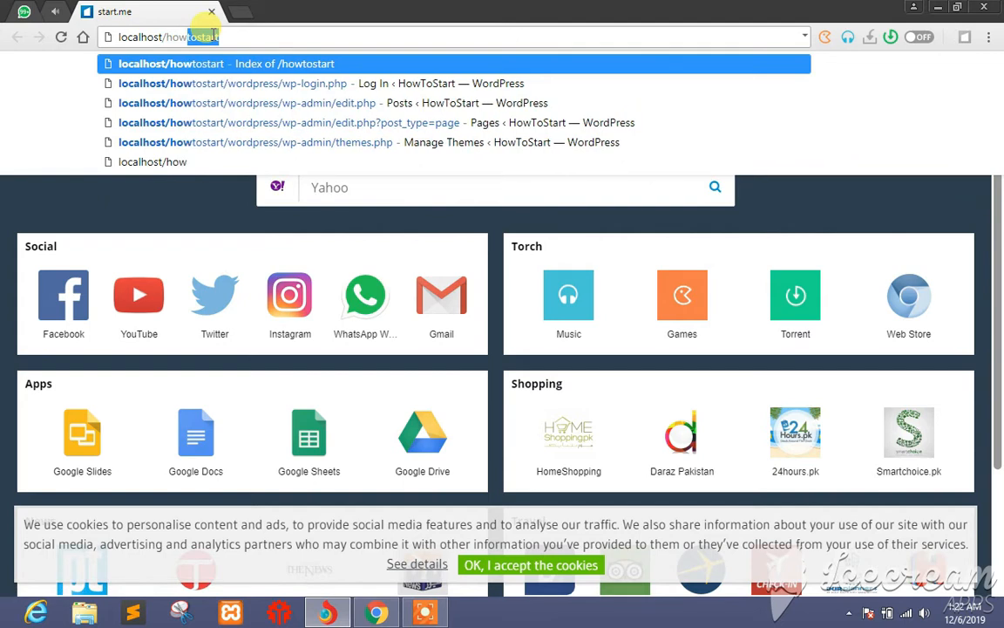
Open localhost/howtostart/wordpress/wp-login.php and log in with the prefilled credentials, with Remember Me enabled.
text(/wordpre)
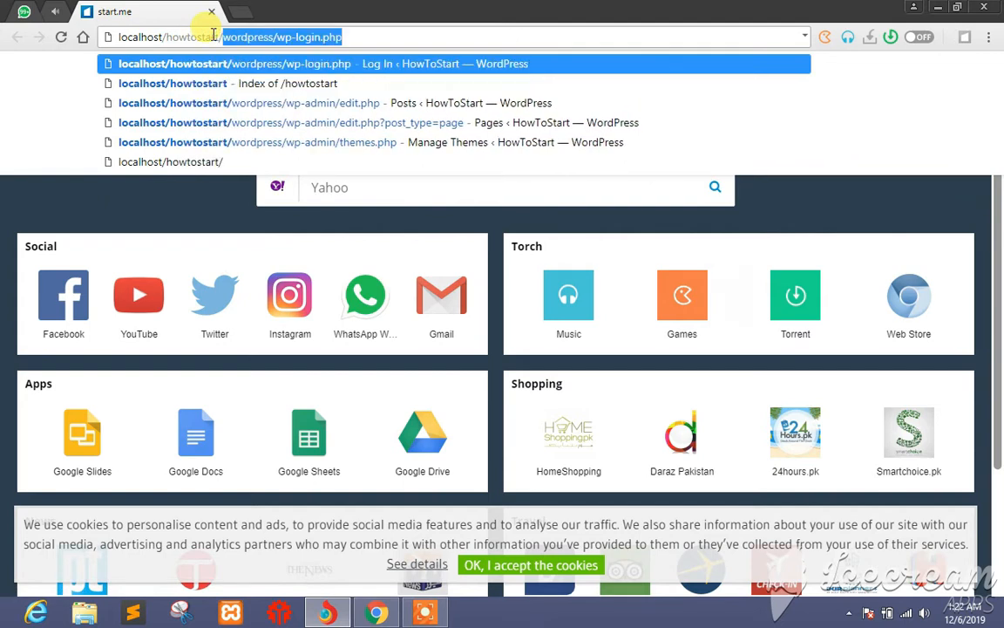
text(s)
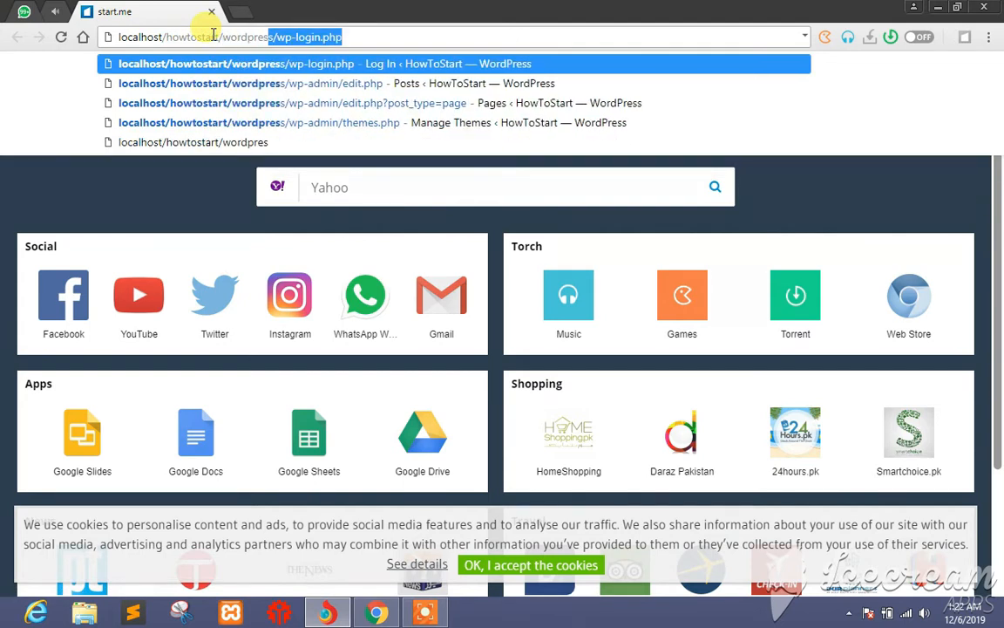
text(s/w)
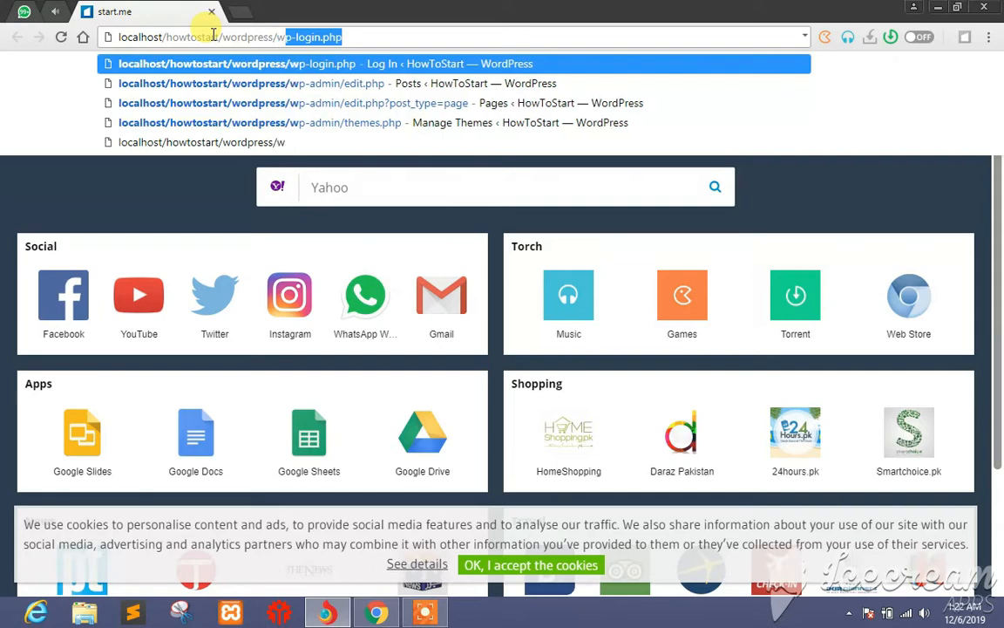
text(p-login.php)
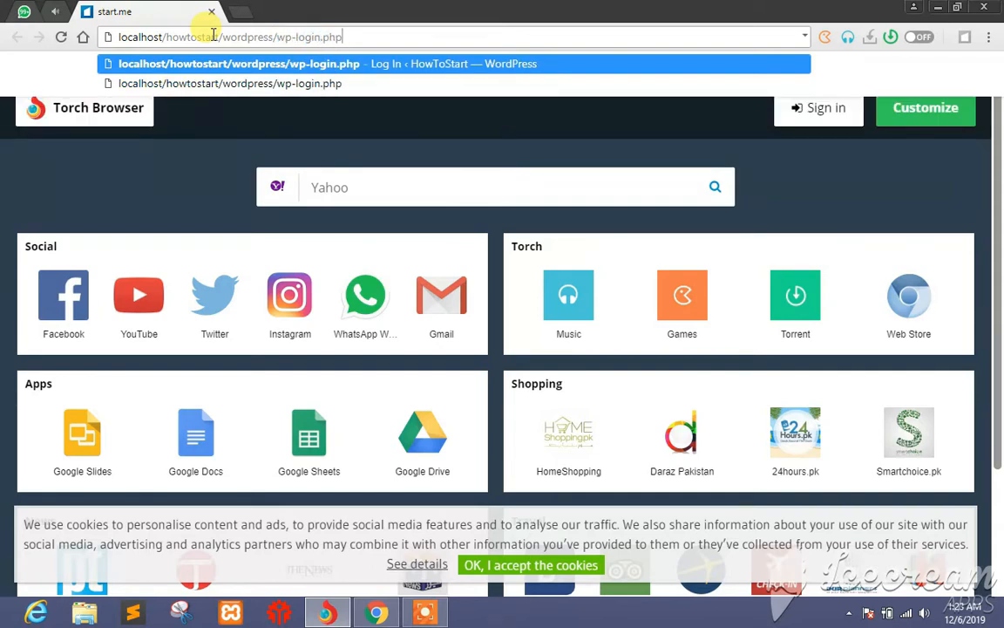
key(Return)
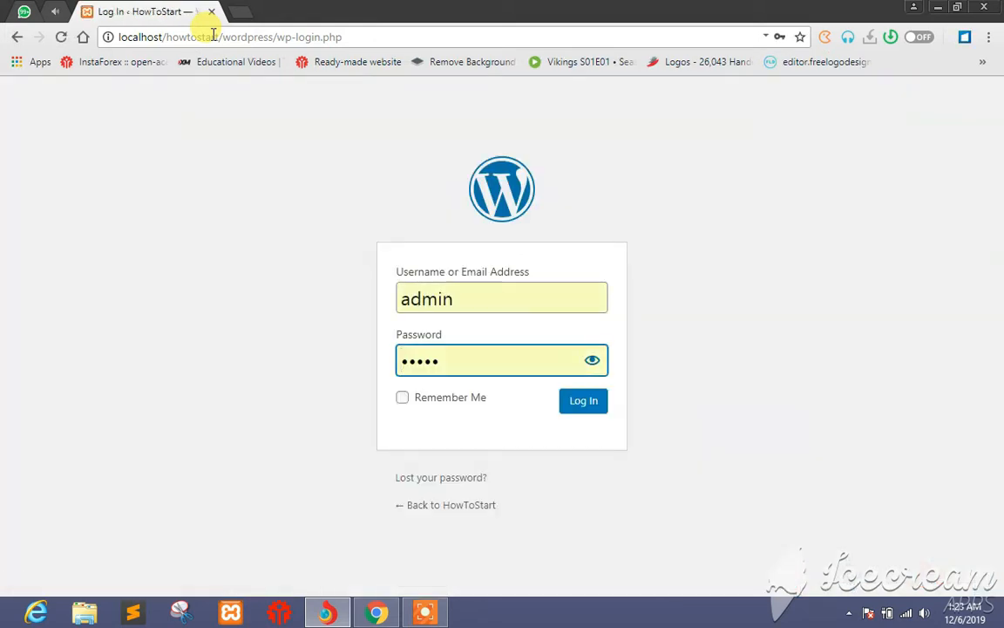
click(402, 401)
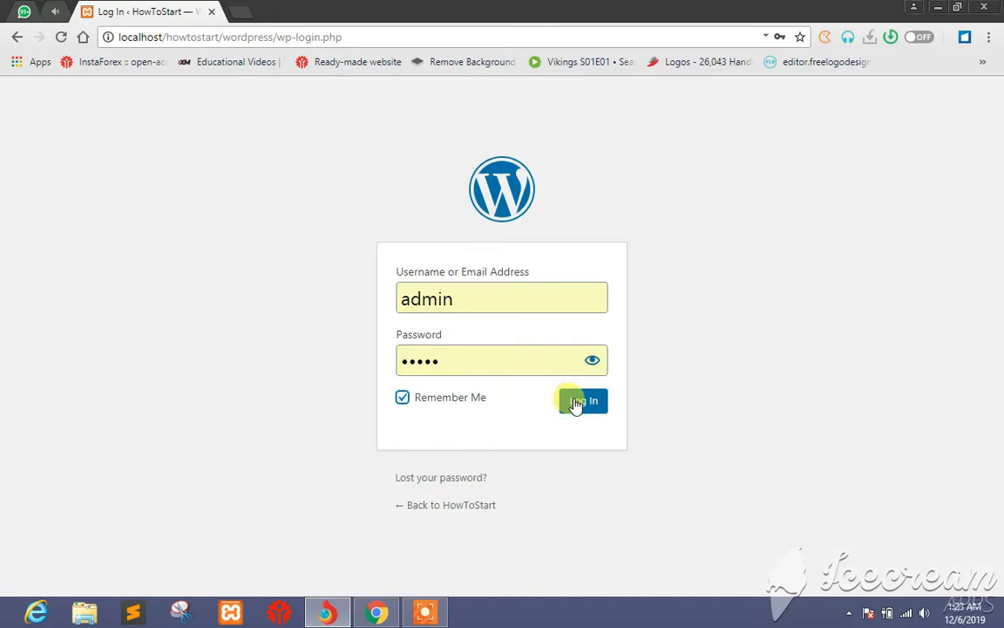
click(575, 403)
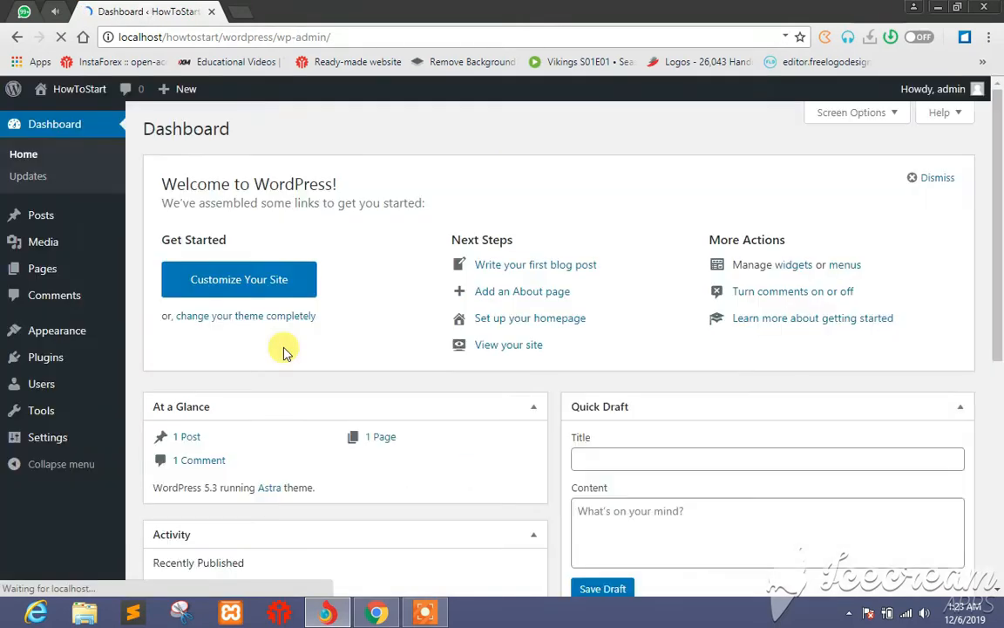
Open the HowToStart live site in a new browser tab and look over its home page.
mouse_move(77, 96)
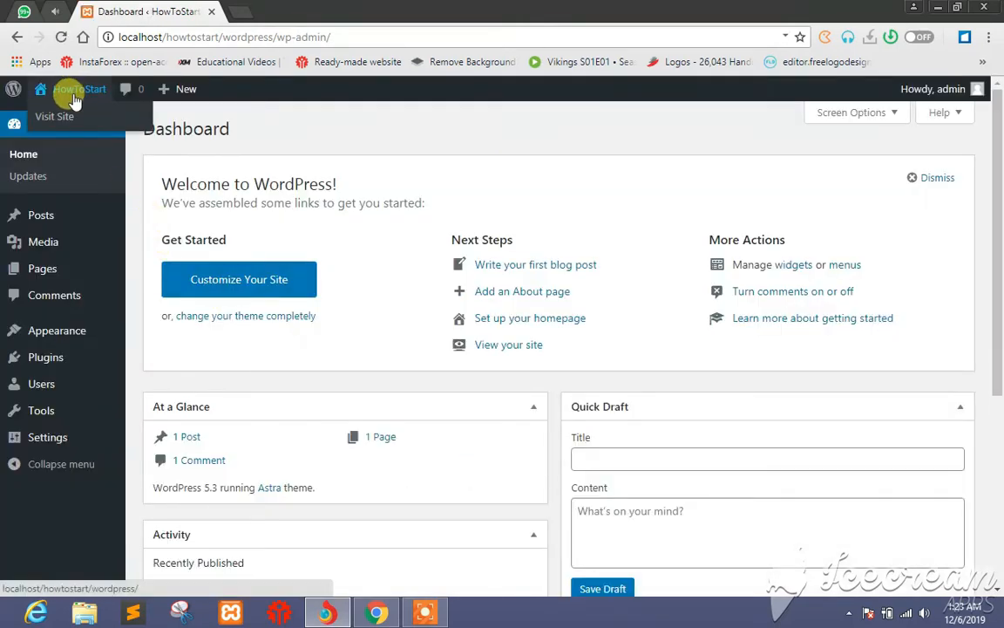
right_click(73, 116)
click(91, 125)
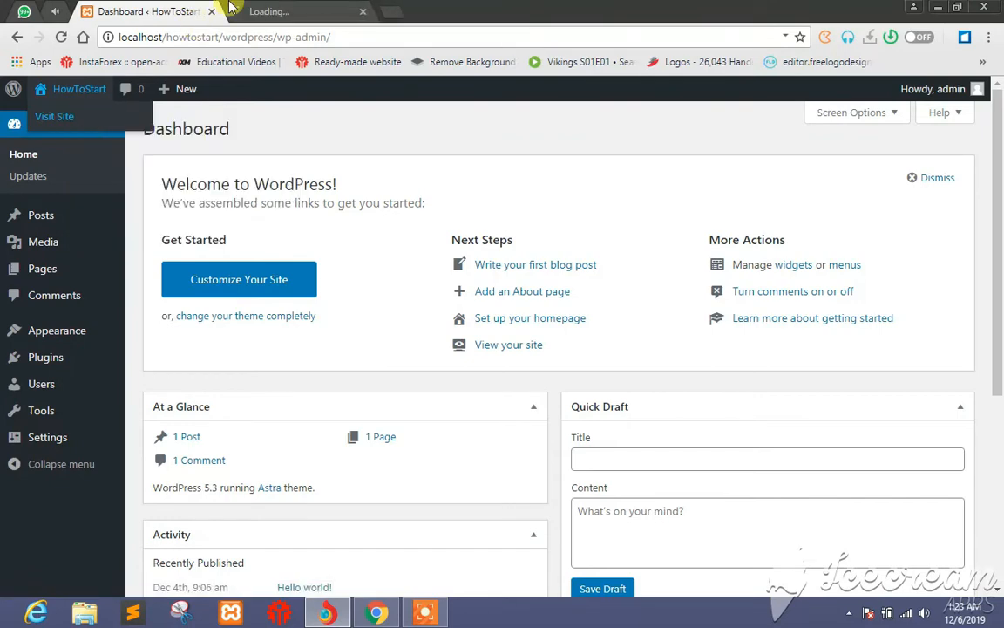
click(272, 10)
key(Down)
key(Down)
key(Down)
key(Down)
key(Down)
key(Down)
key(Down)
key(Down)
key(Down)
key(Down)
key(Down)
key(Down)
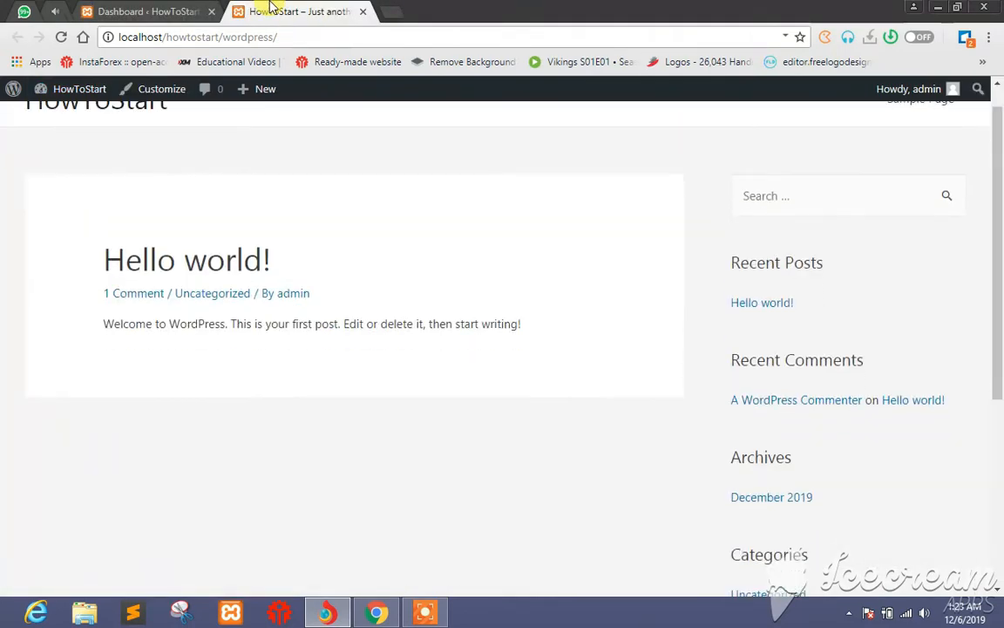
key(Up)
key(Up)
key(Up)
key(Up)
key(Up)
key(Up)
key(Up)
key(Up)
key(Up)
key(Up)
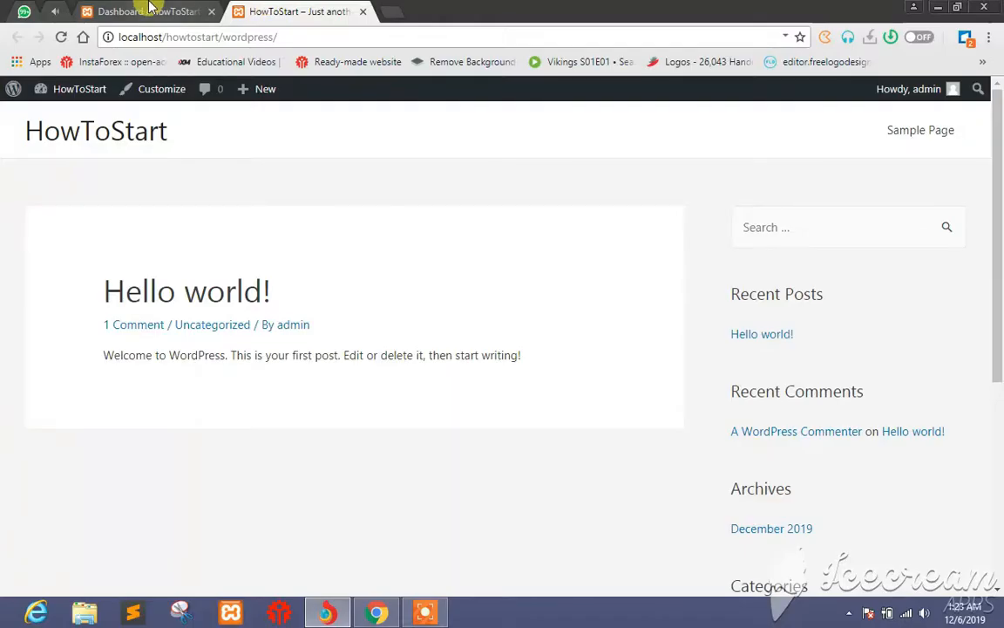
Return to the admin dashboard and move the "Hello world!" post to the Trash through a bulk action.
click(133, 10)
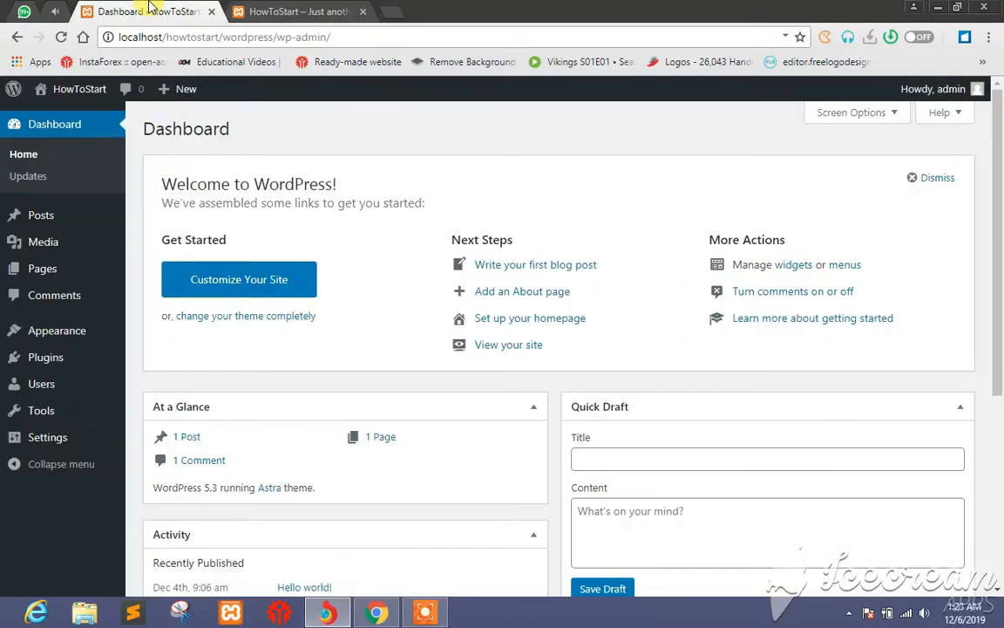
click(35, 211)
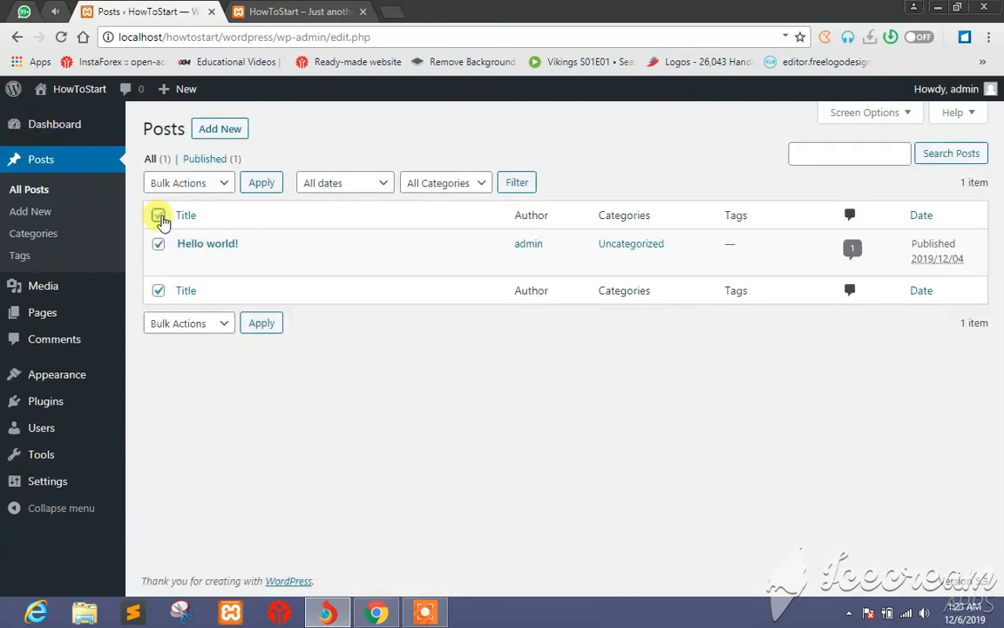
click(190, 184)
click(198, 227)
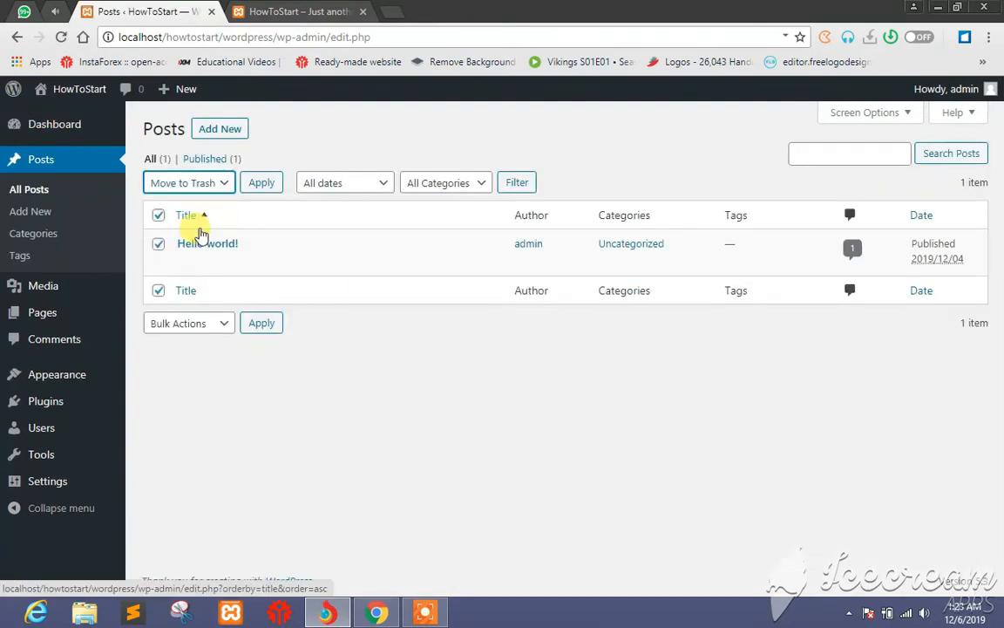
click(250, 190)
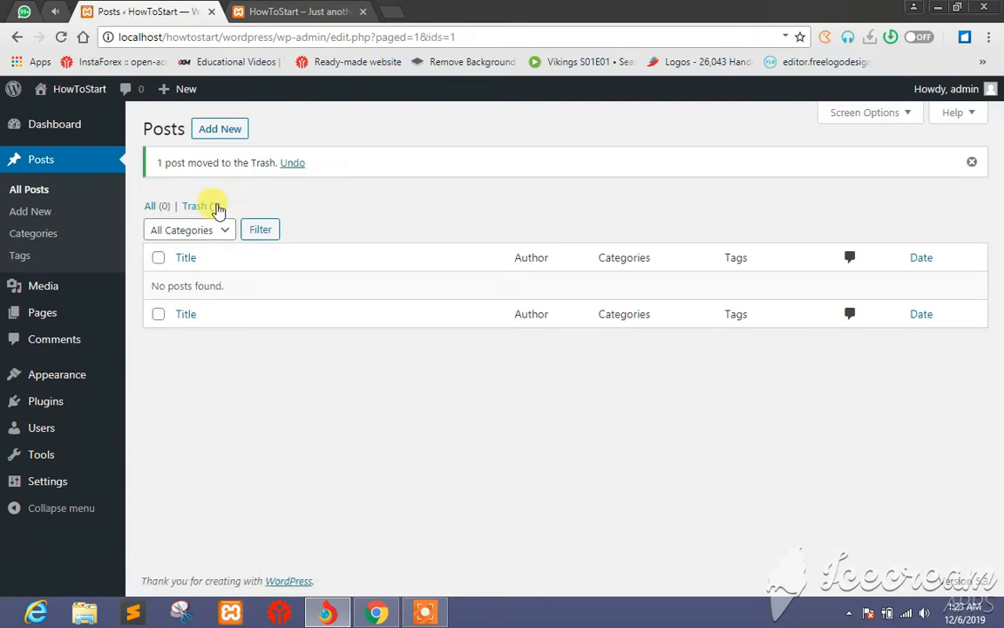
Permanently delete the trashed "Hello world!" post.
click(214, 207)
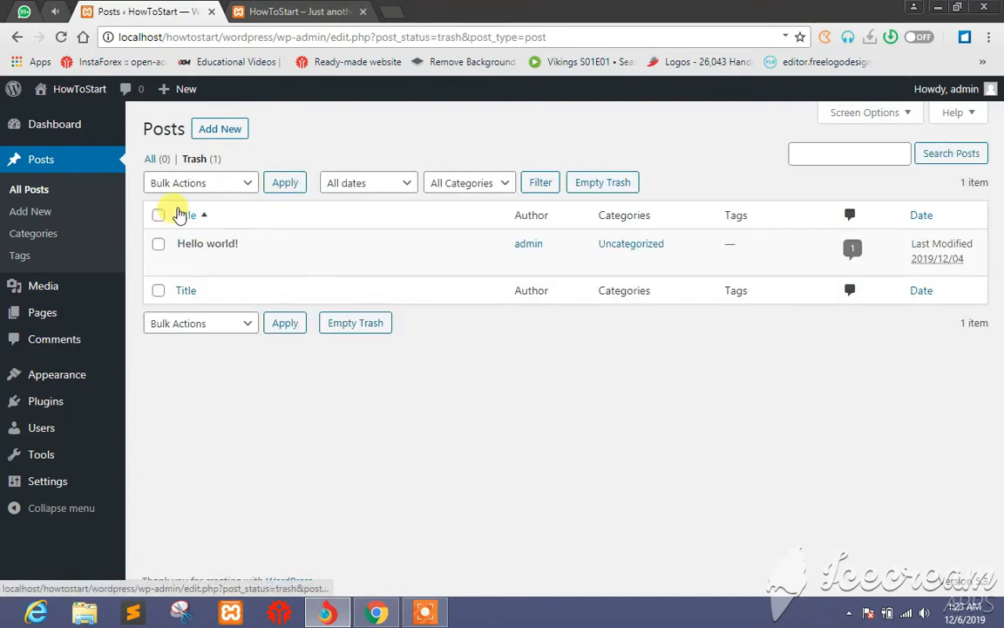
click(158, 214)
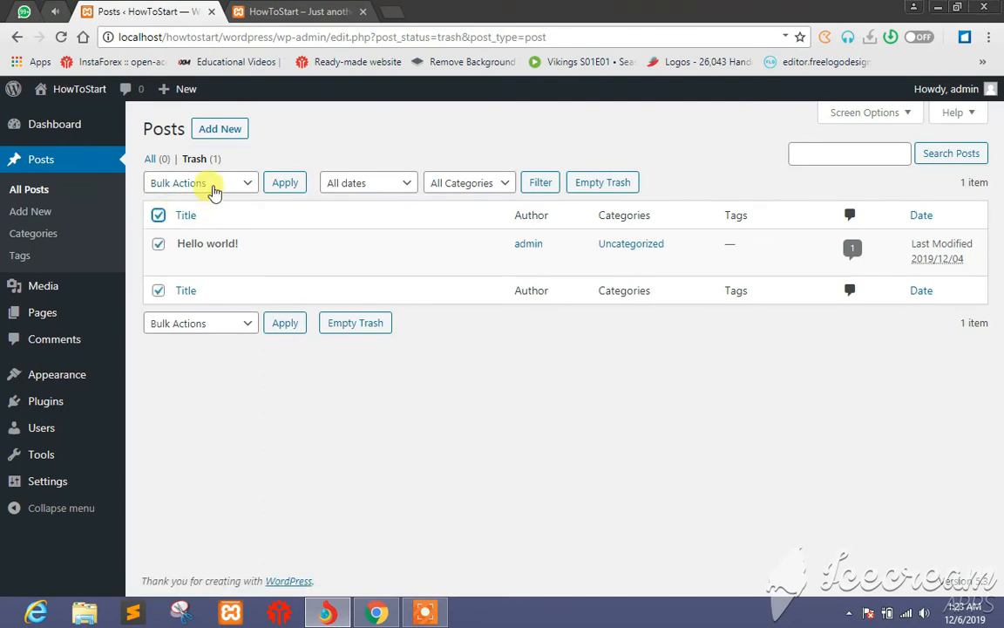
click(214, 185)
click(210, 227)
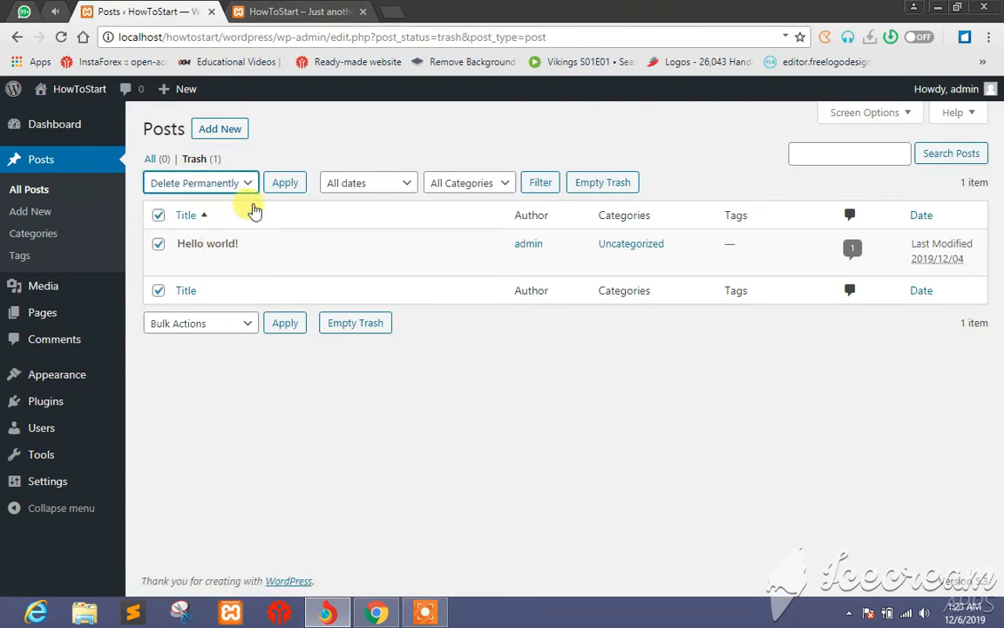
click(274, 191)
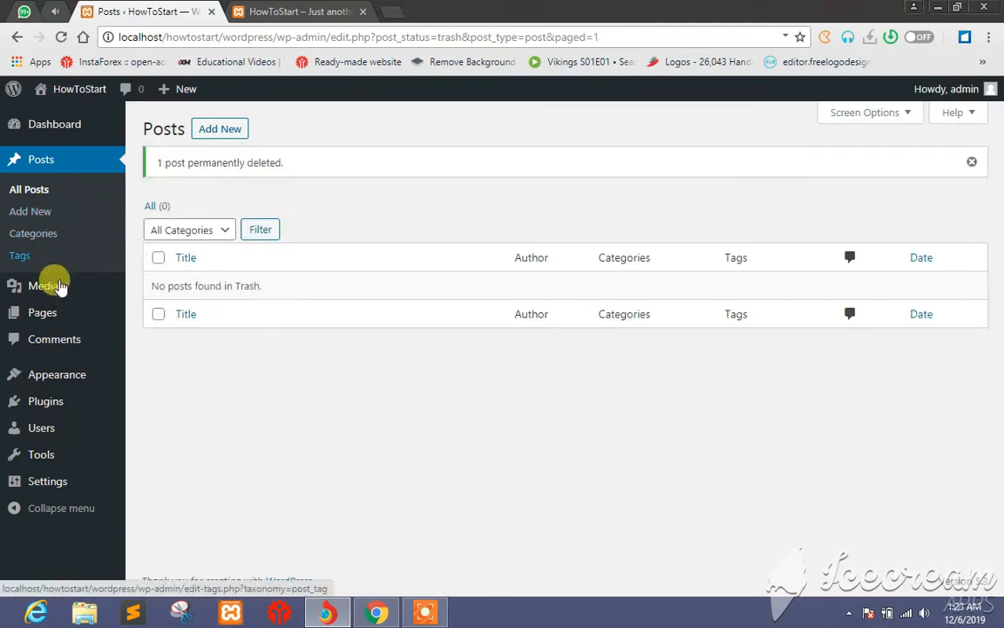
Move the Privacy Policy and Sample Page pages to the Trash with a bulk action.
click(66, 310)
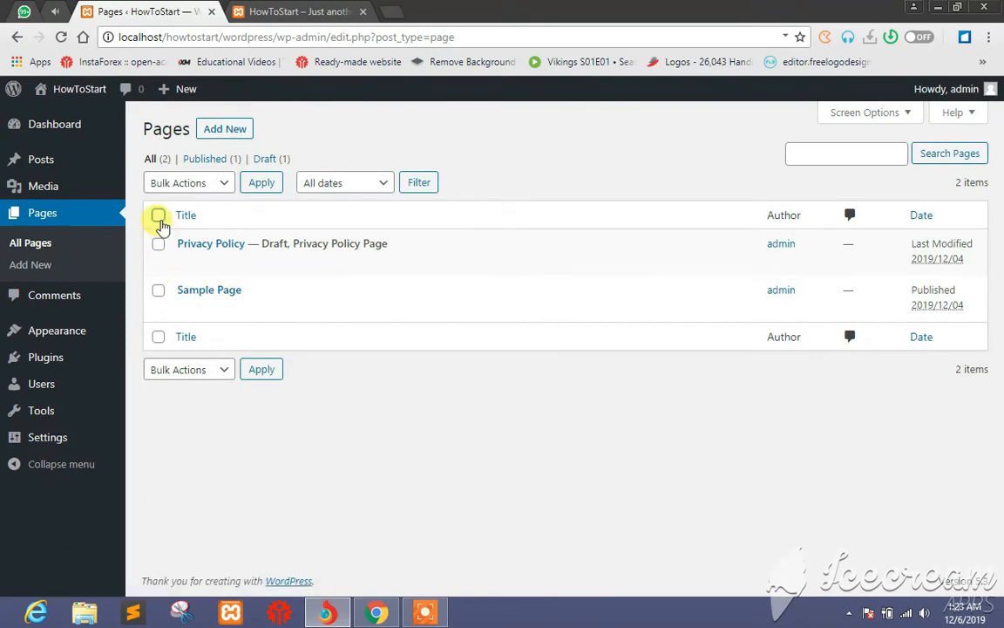
click(158, 215)
click(157, 185)
click(185, 227)
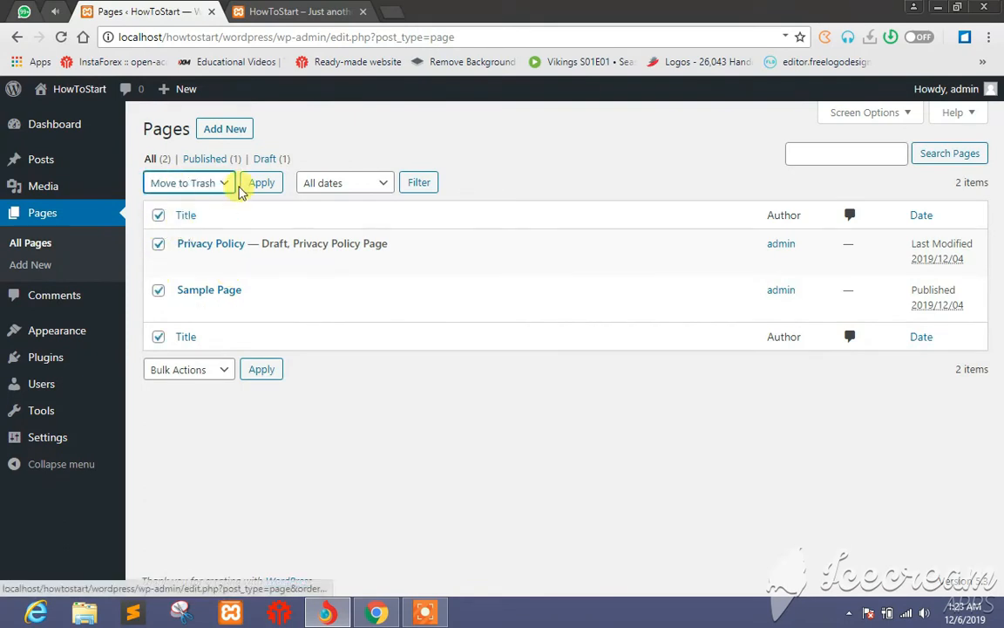
click(248, 188)
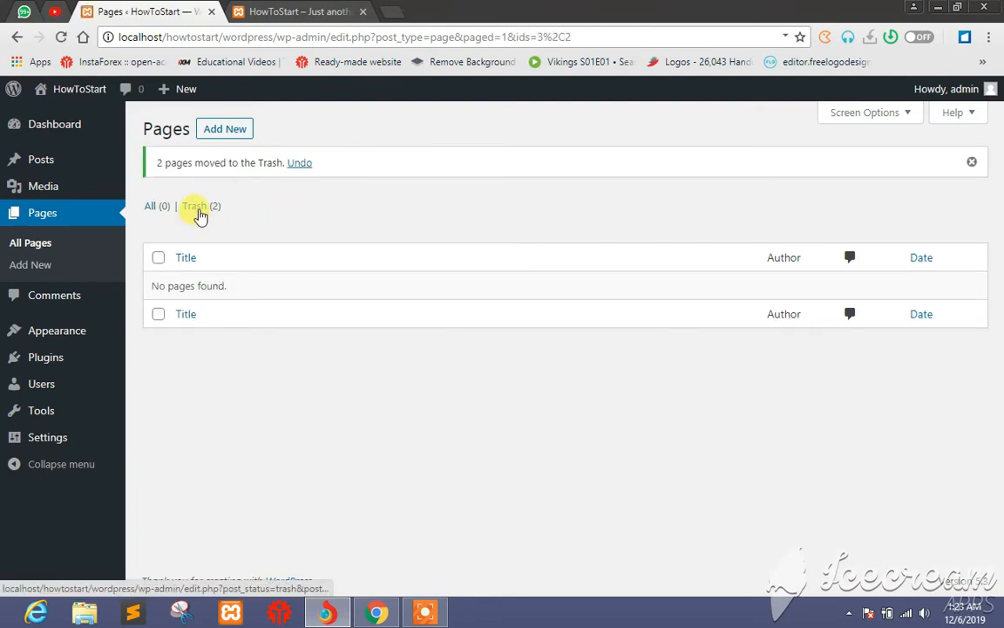
Permanently delete the trashed Privacy Policy and Sample Page pages.
click(200, 207)
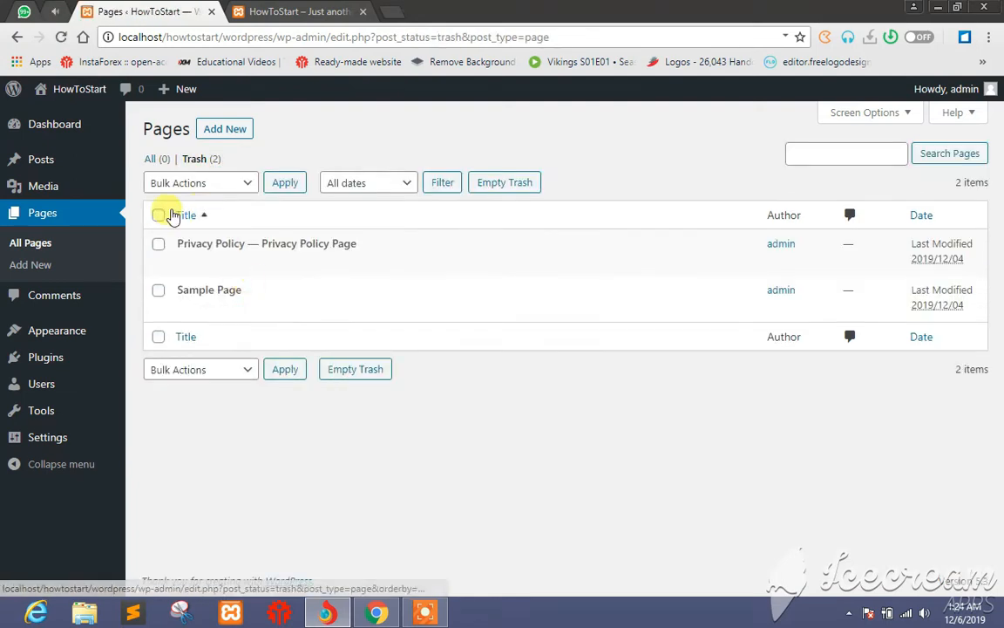
click(160, 215)
click(205, 187)
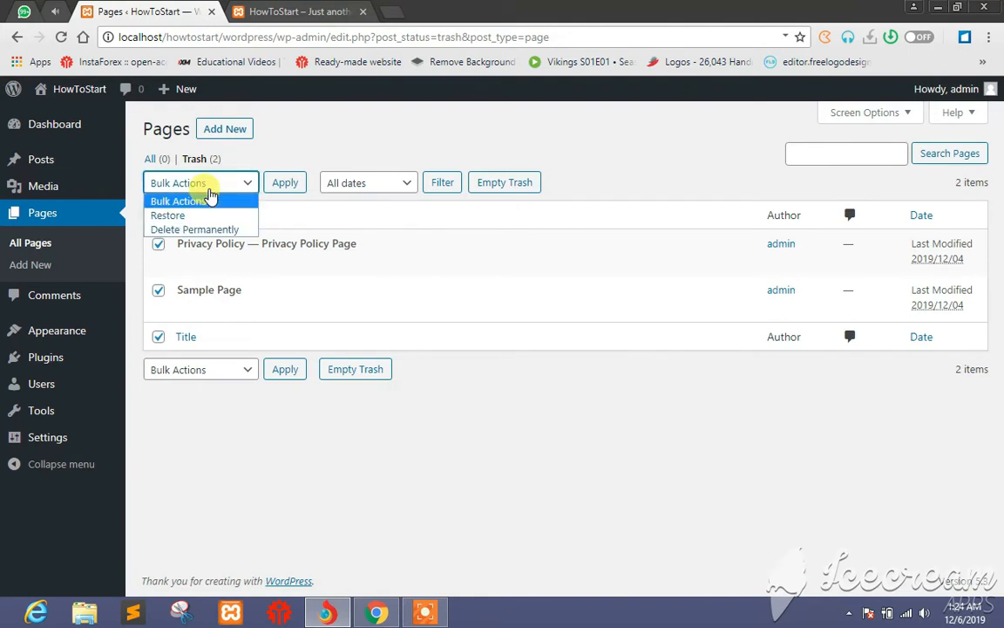
click(212, 231)
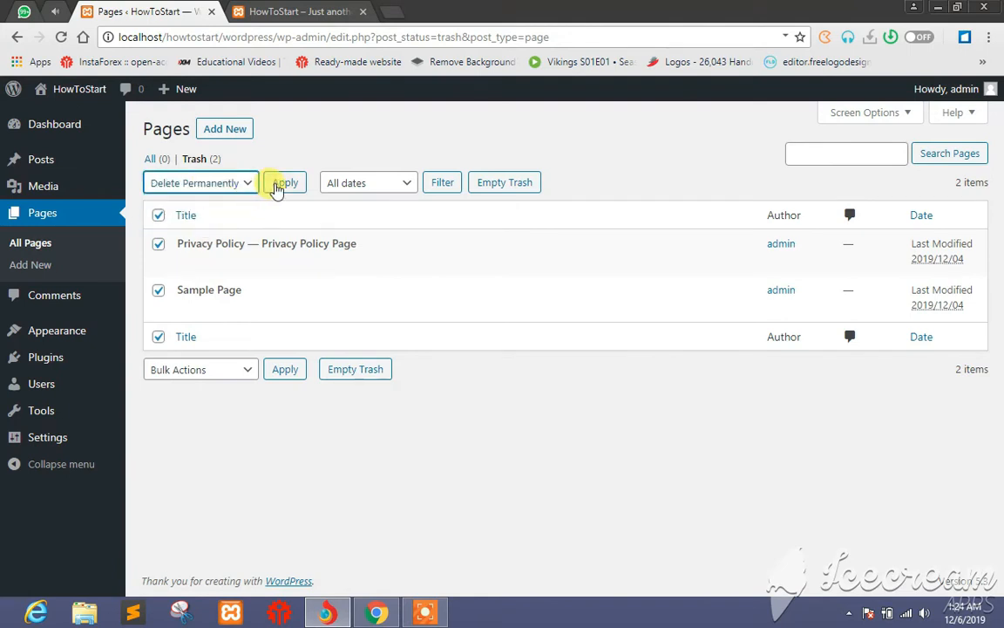
click(276, 189)
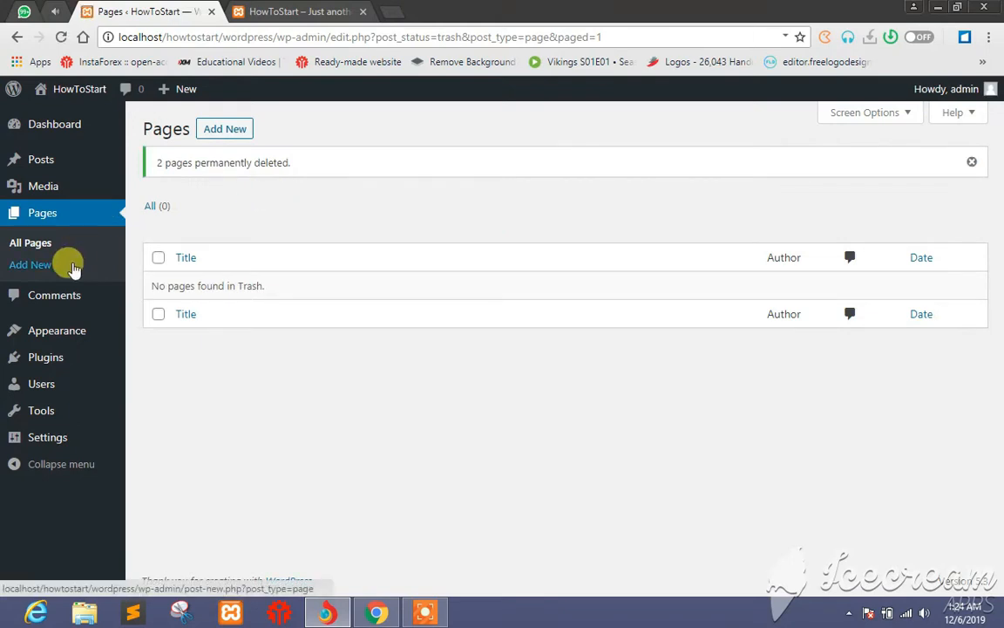
Select both installed plugins, Akismet Anti-Spam and Hello Dolly, and apply the Deactivate bulk action.
click(46, 354)
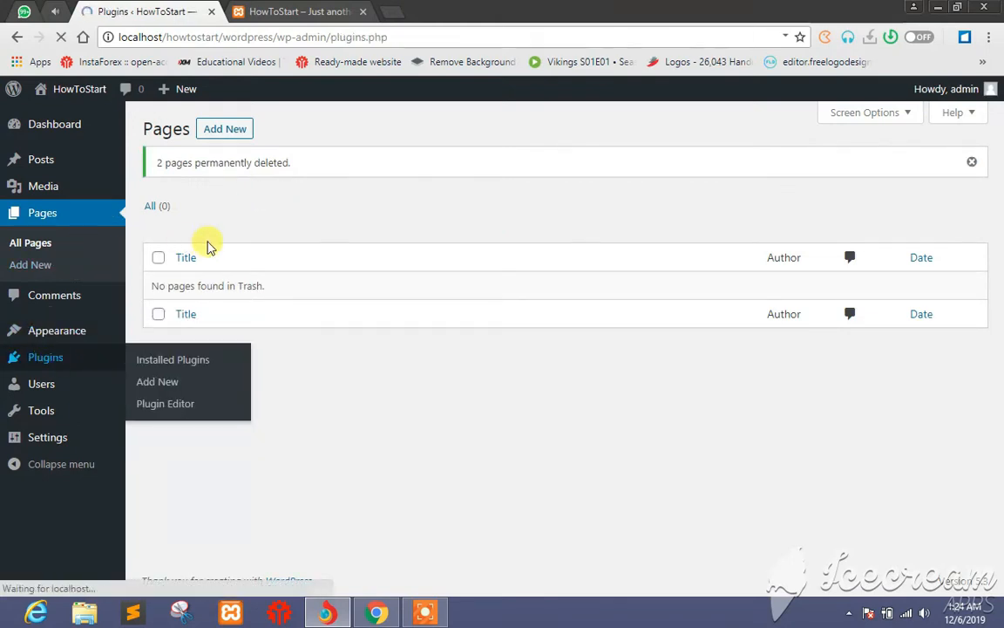
click(161, 216)
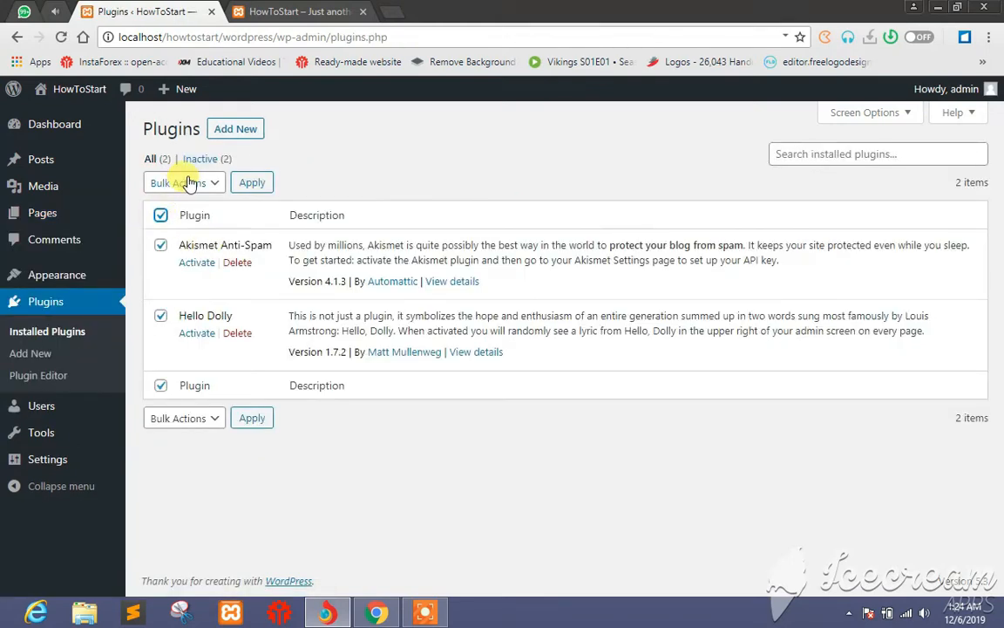
click(183, 182)
click(197, 231)
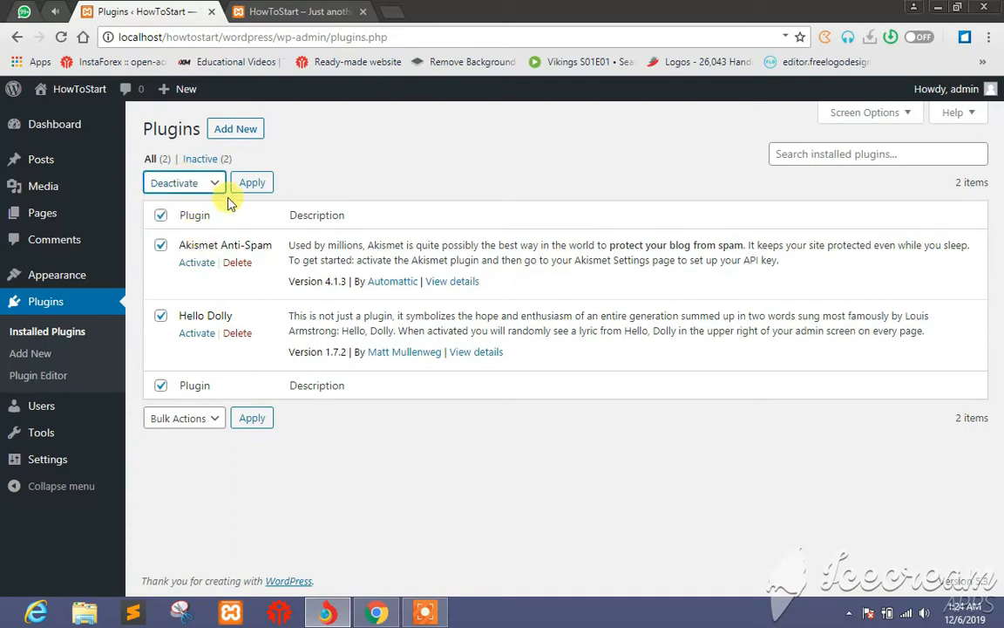
click(252, 183)
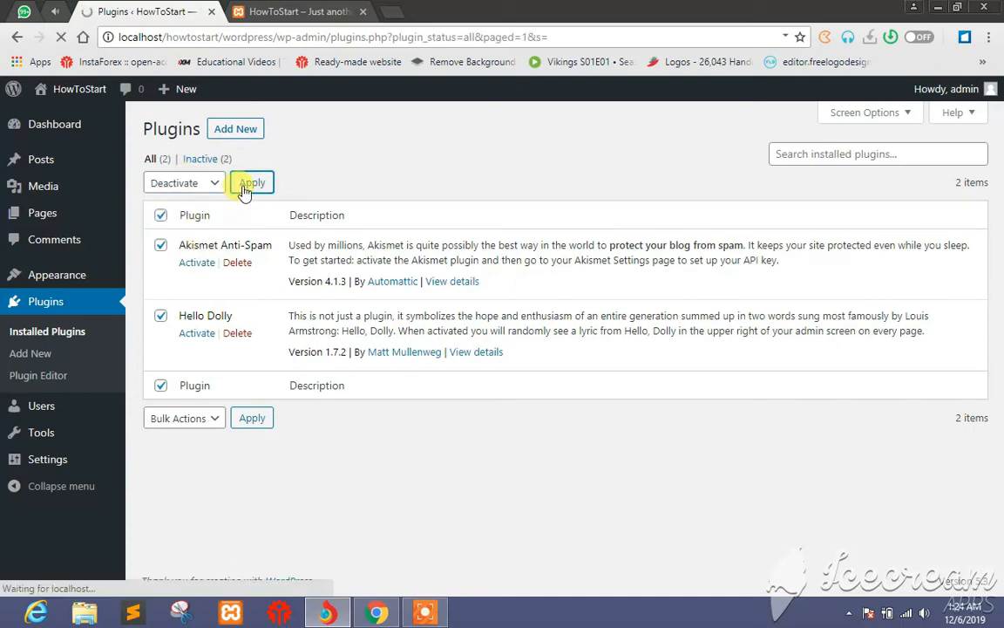
Delete the selected Akismet Anti-Spam and Hello Dolly plugins with their data, and return to the Dashboard.
click(180, 183)
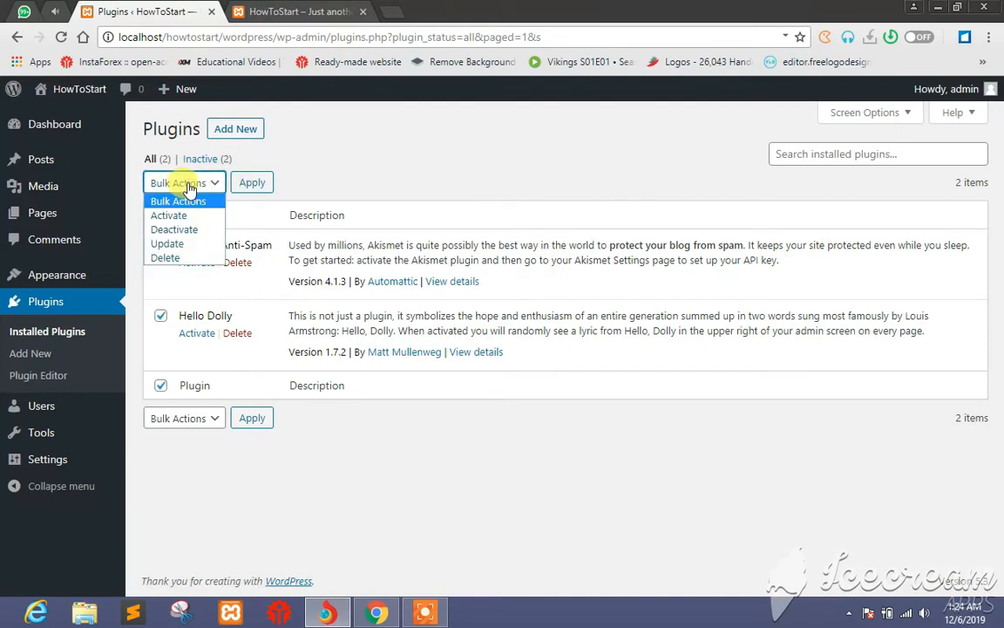
click(188, 259)
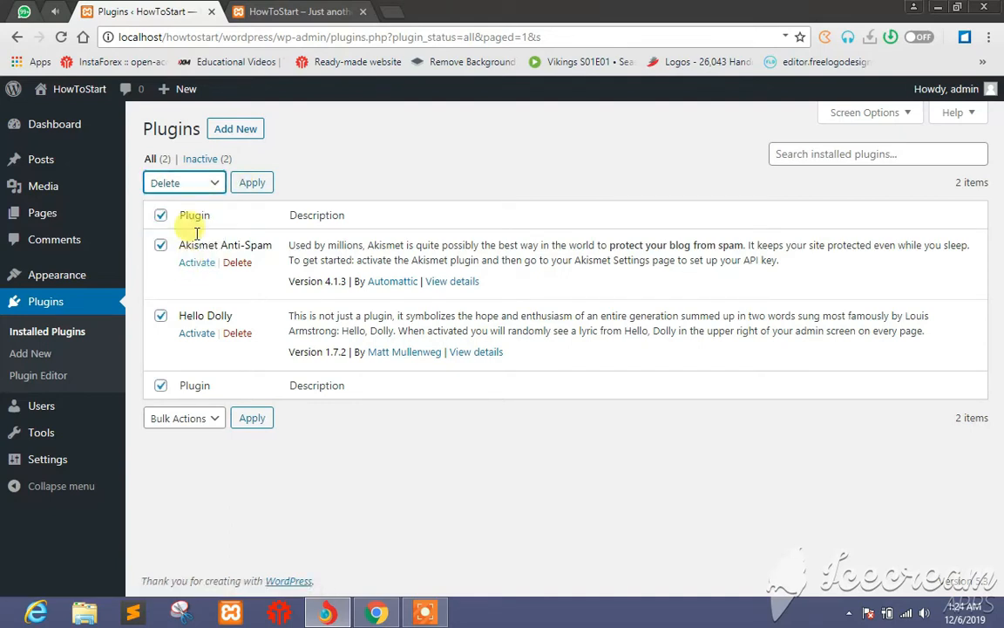
click(243, 184)
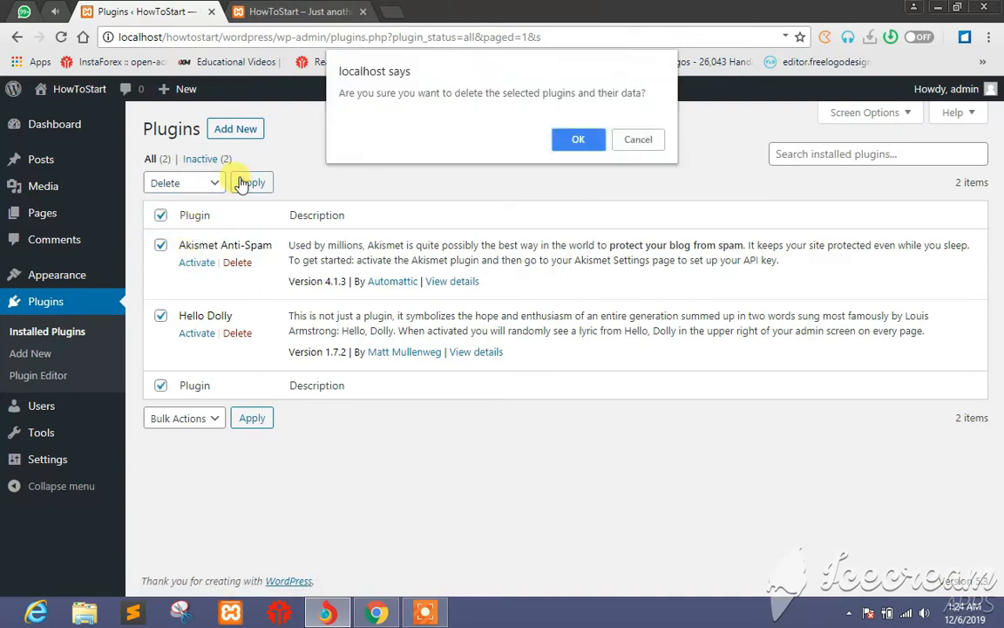
click(574, 140)
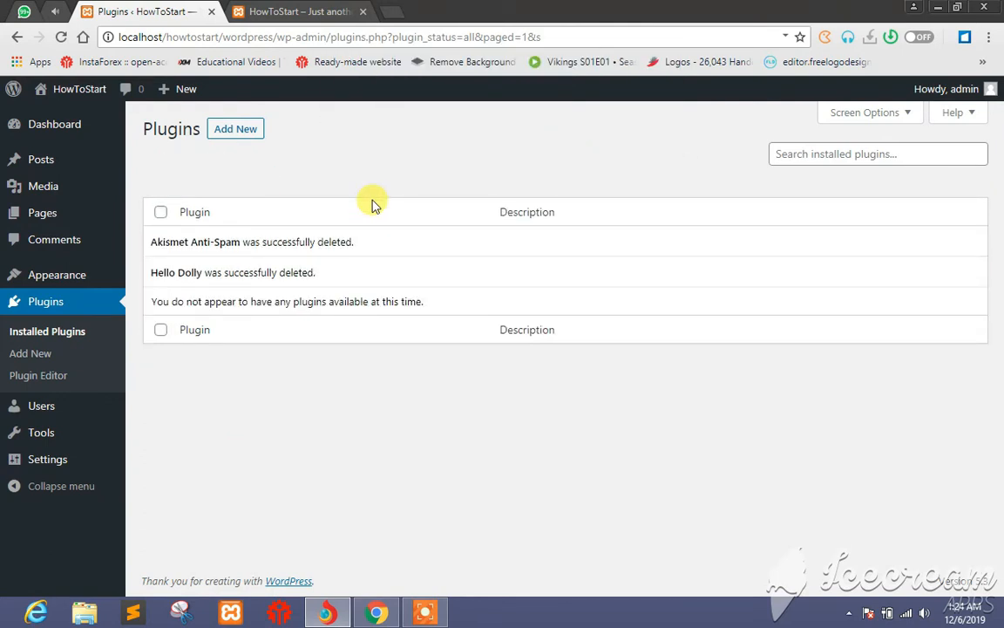
click(49, 125)
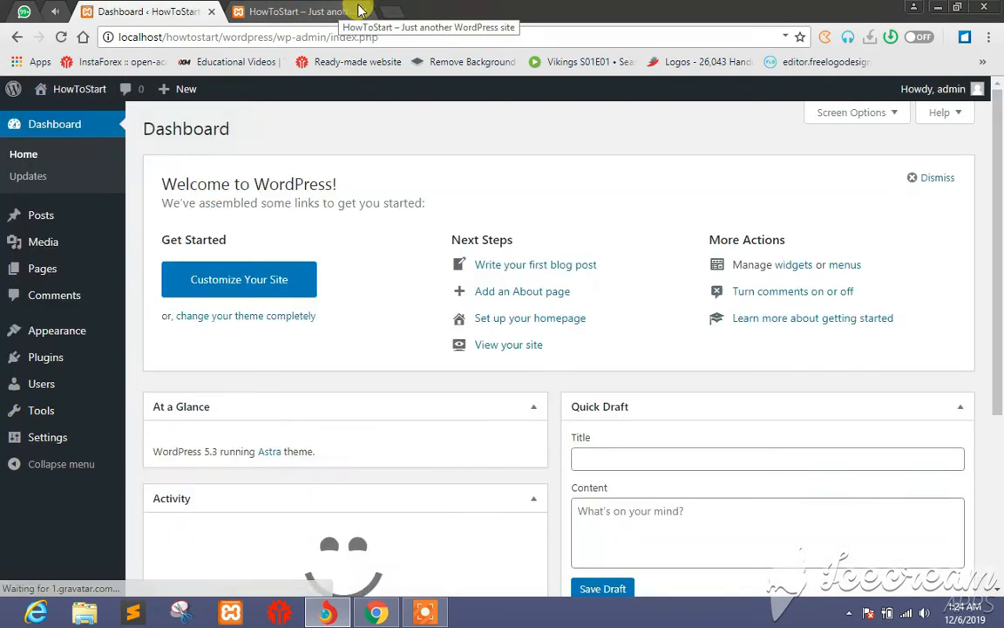
Close the old site preview, open the HowToStart site in a new browser tab and check its front page.
click(364, 12)
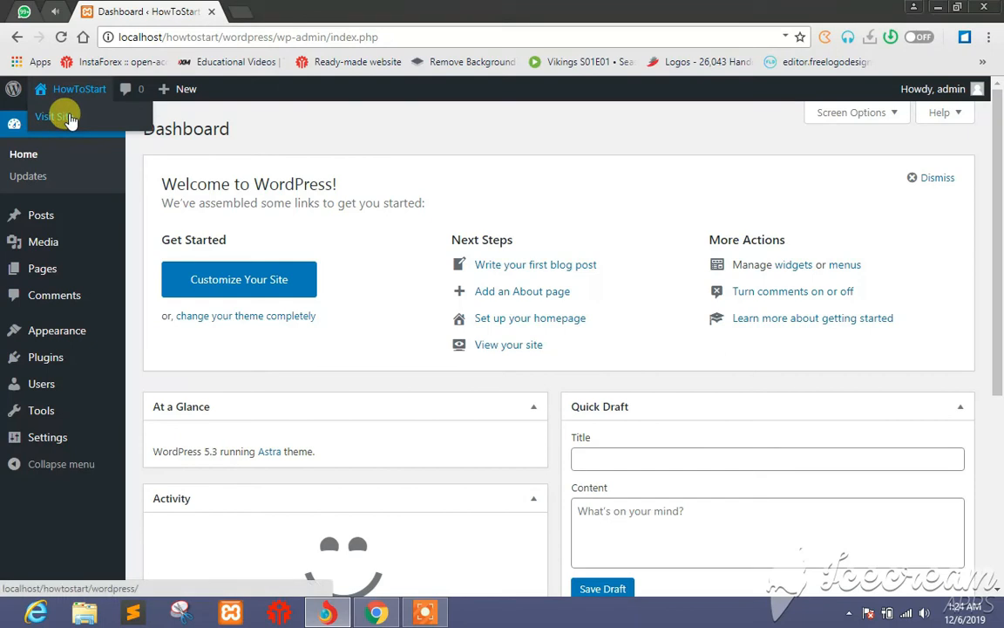
right_click(70, 116)
click(83, 126)
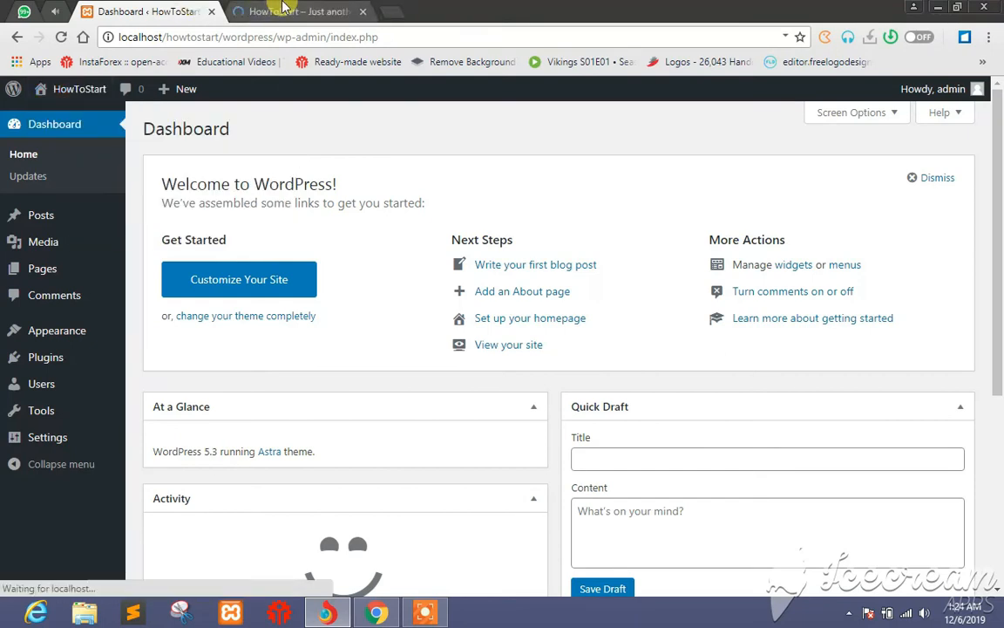
click(283, 8)
scroll(403, 279, down, 3)
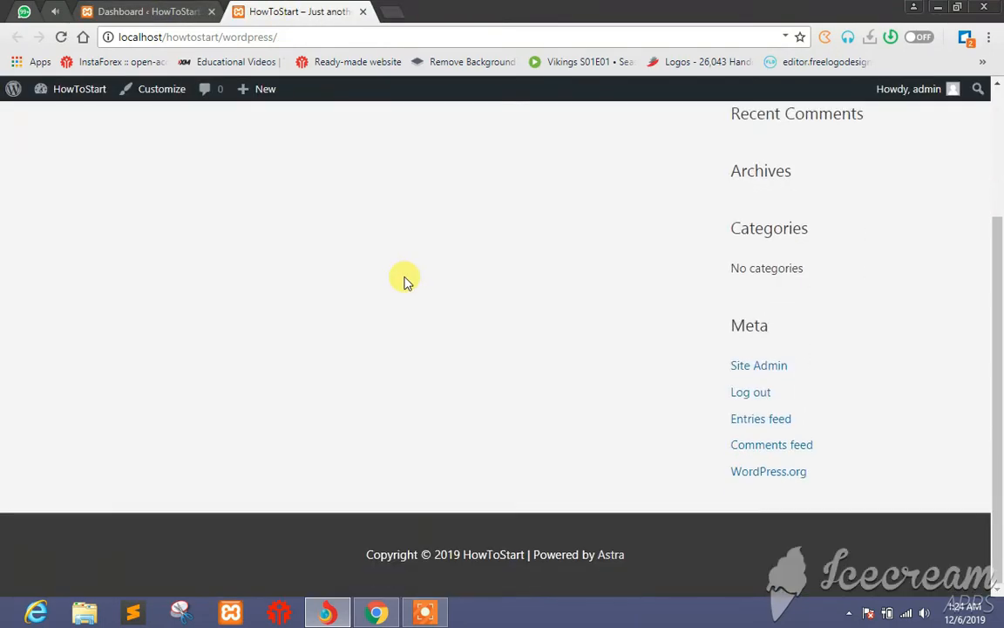
scroll(403, 279, up, 3)
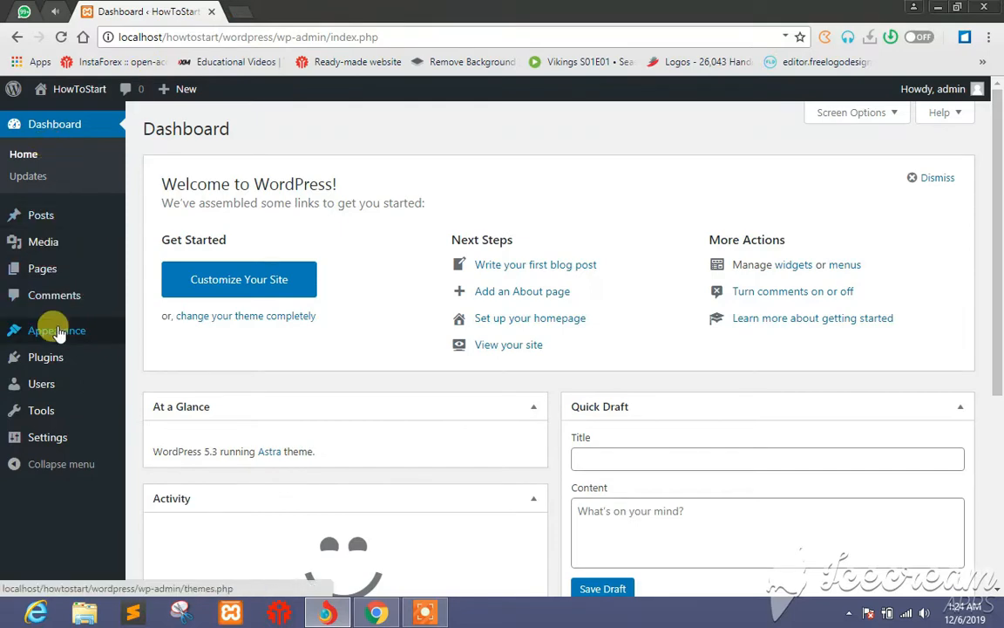
Search the themes available to add for "astra" and activate the Astra theme.
mouse_move(50, 329)
click(136, 337)
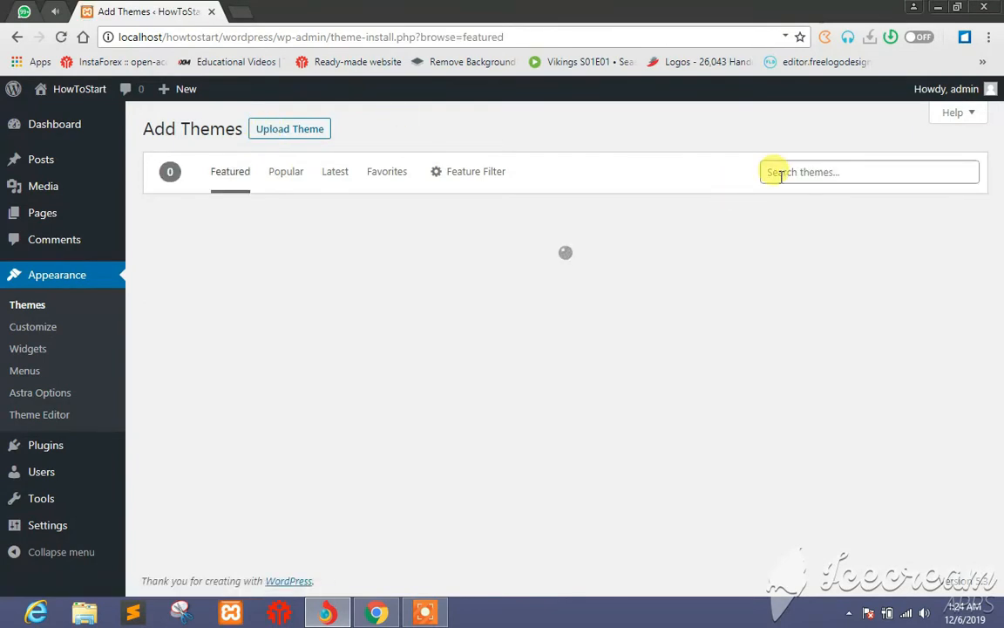
click(780, 173)
text(as)
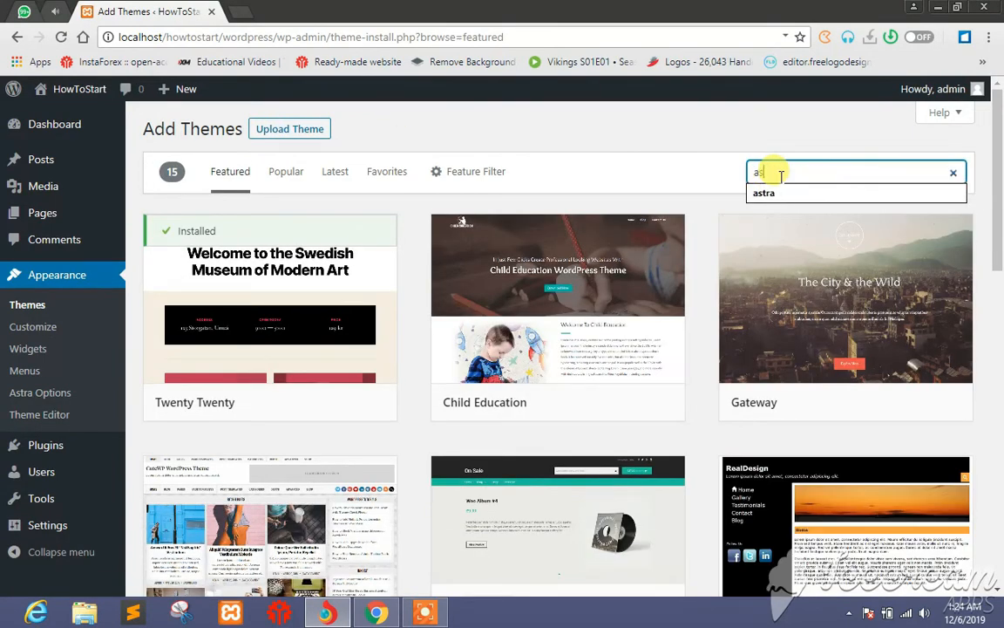
text(tra)
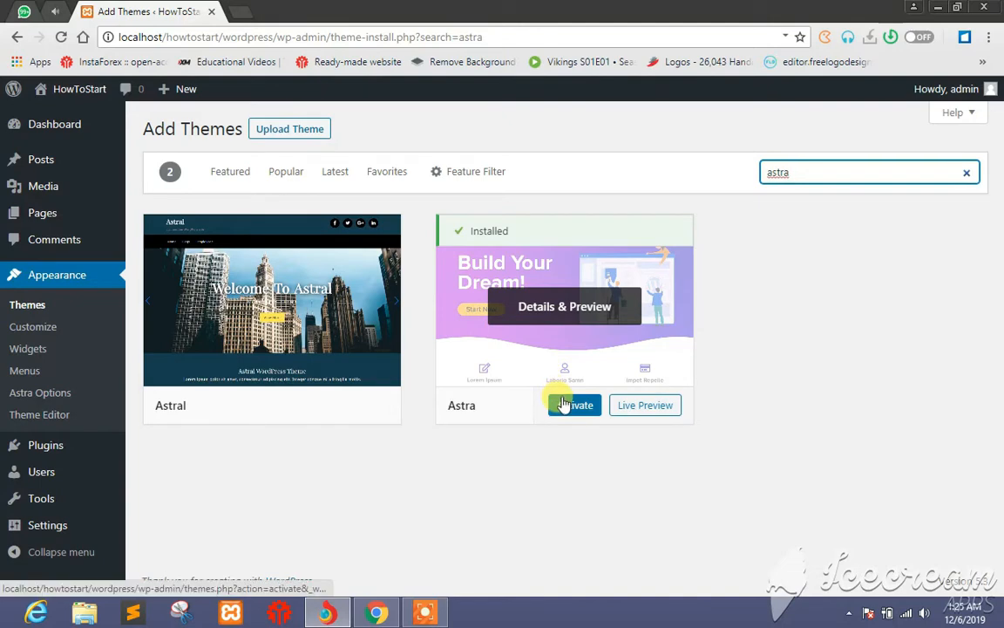
click(563, 404)
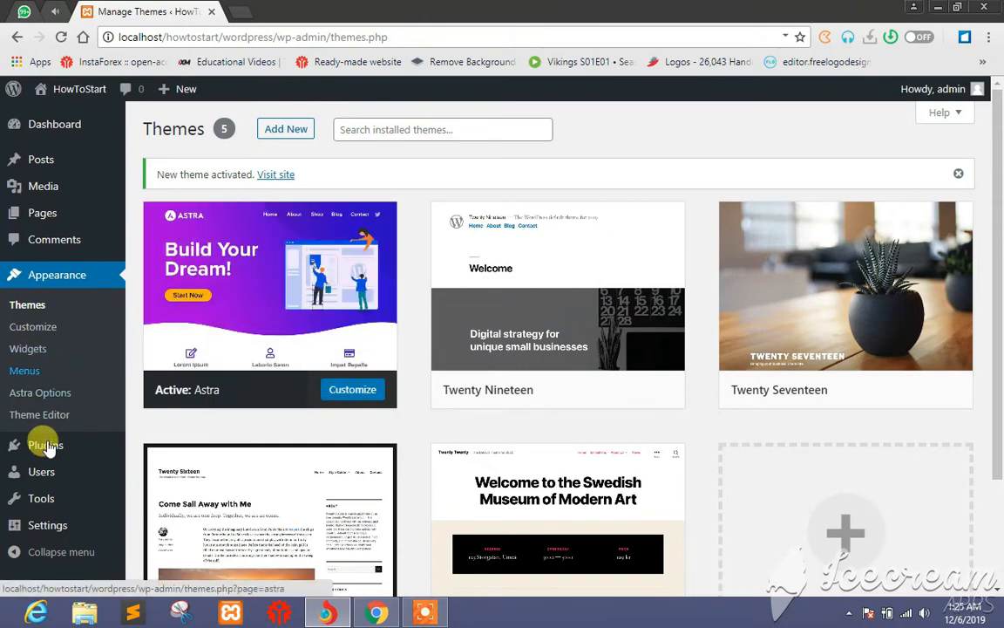
Search the plugins available to add for "astra", and install and activate the Astra Starter Sites plugin.
mouse_move(48, 449)
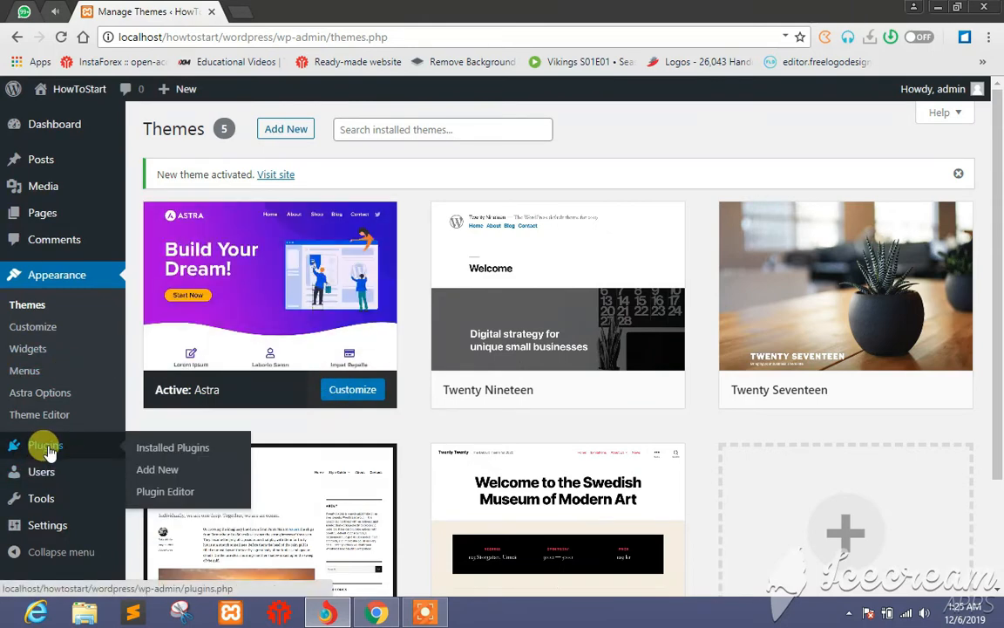
click(48, 450)
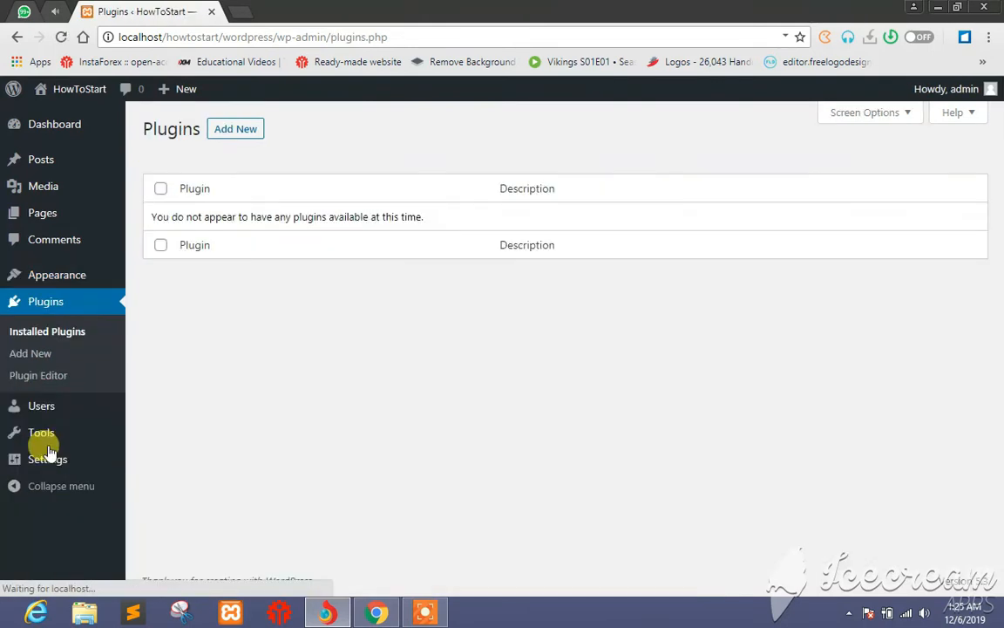
click(228, 129)
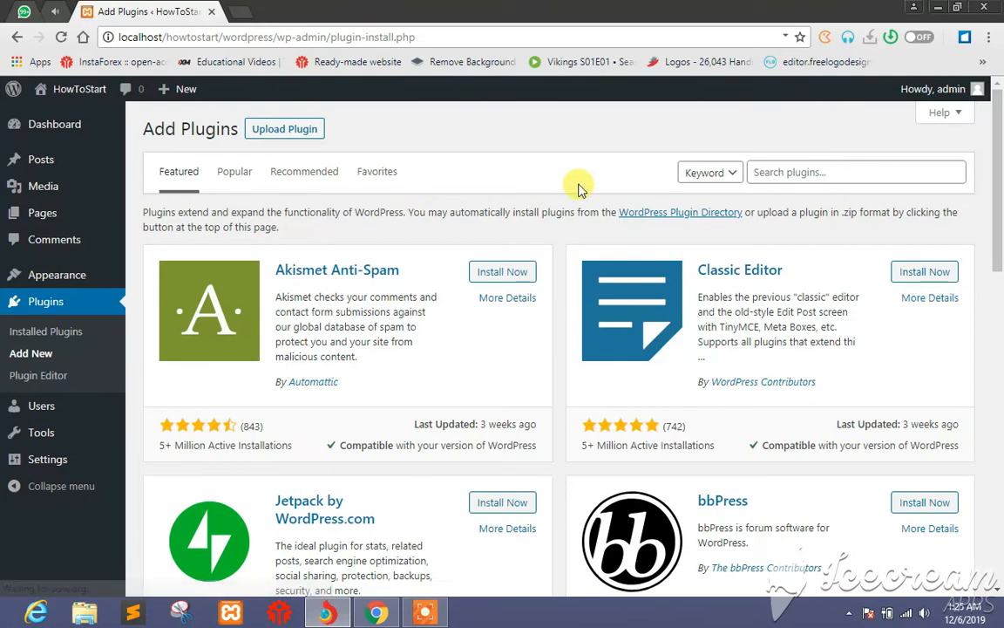
click(778, 173)
text(astra)
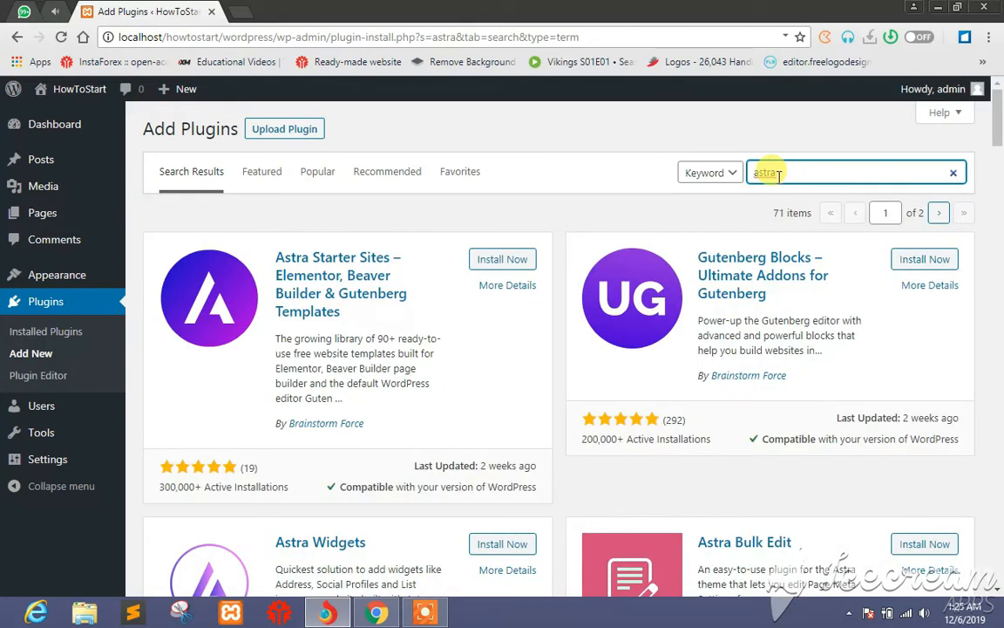
click(511, 264)
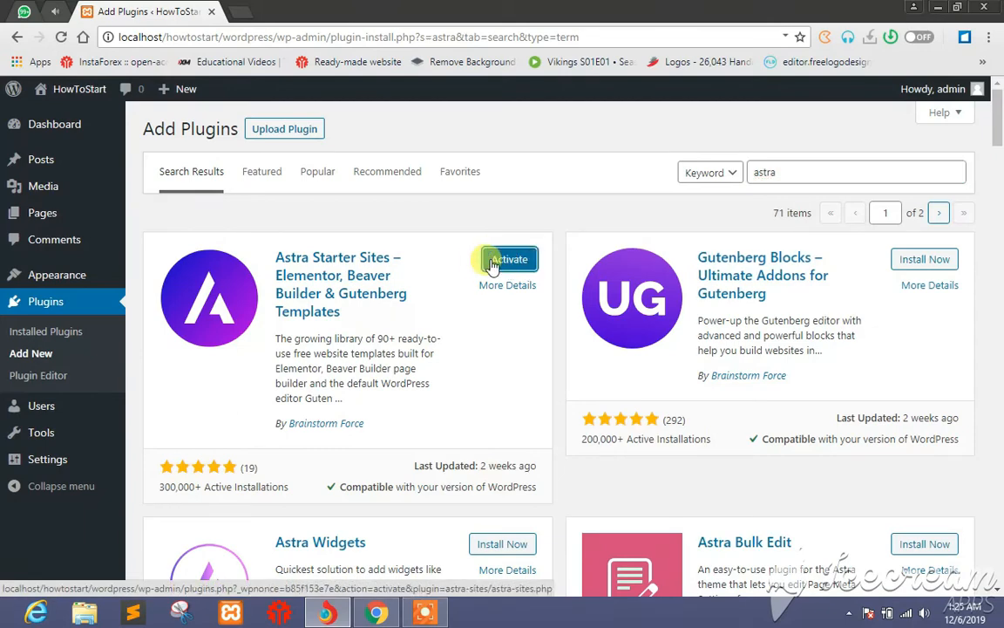
click(506, 260)
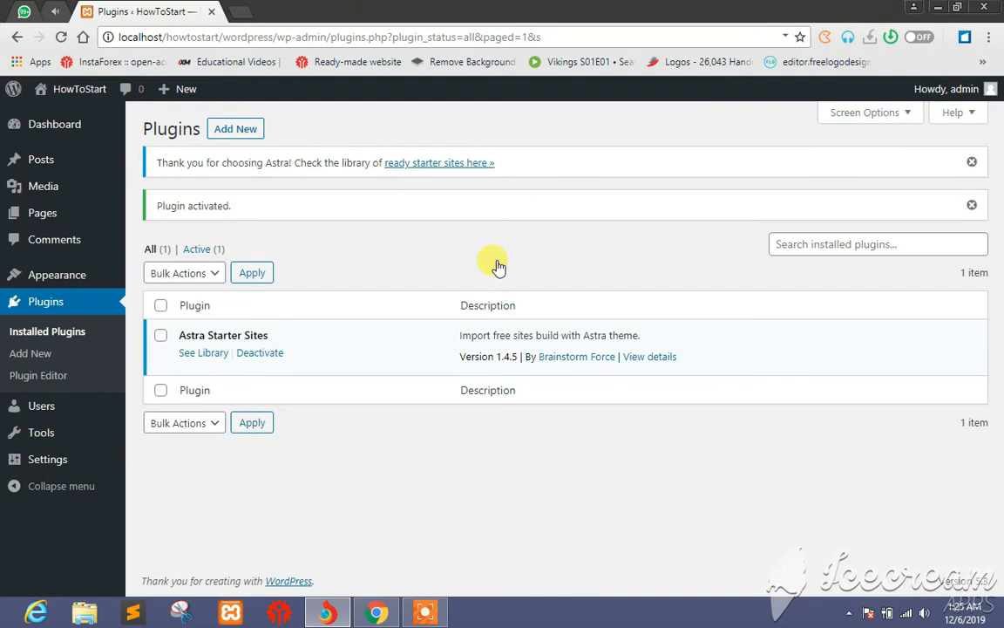
Return to the Dashboard, view the site's front page in a new browser tab and close that tab.
click(77, 127)
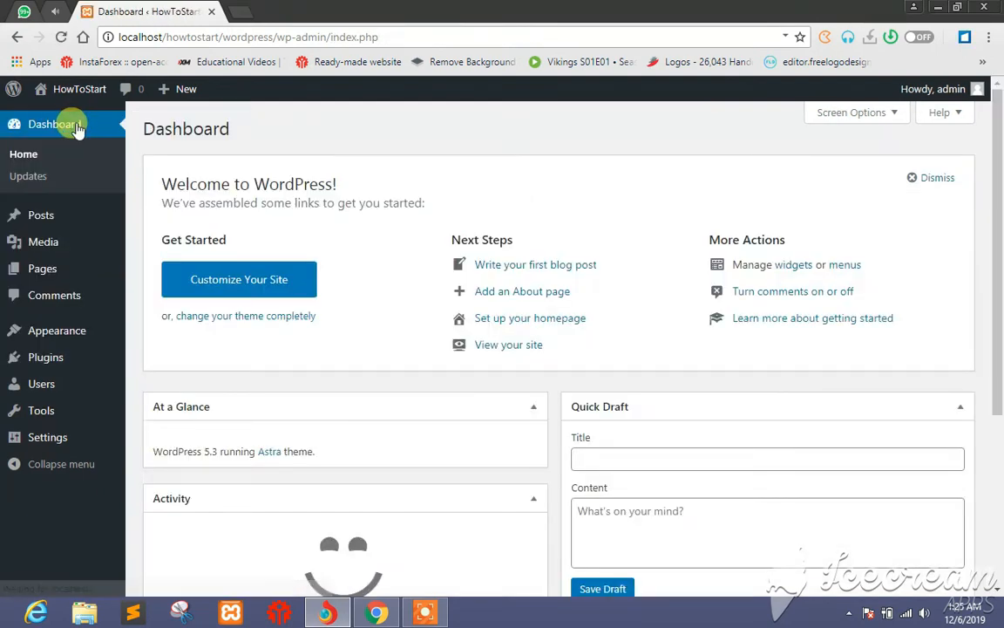
mouse_move(78, 89)
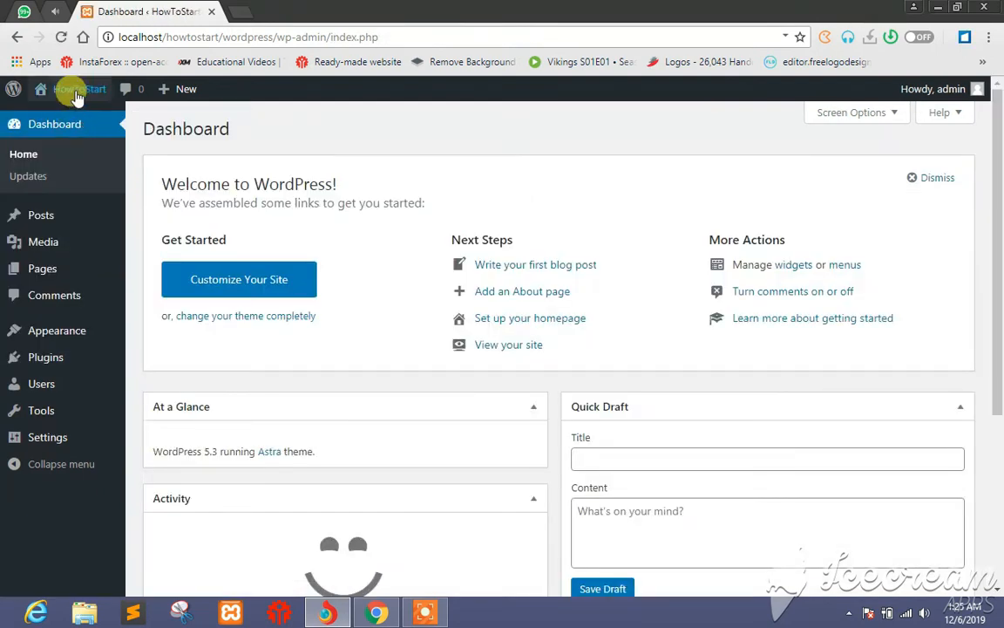
right_click(66, 115)
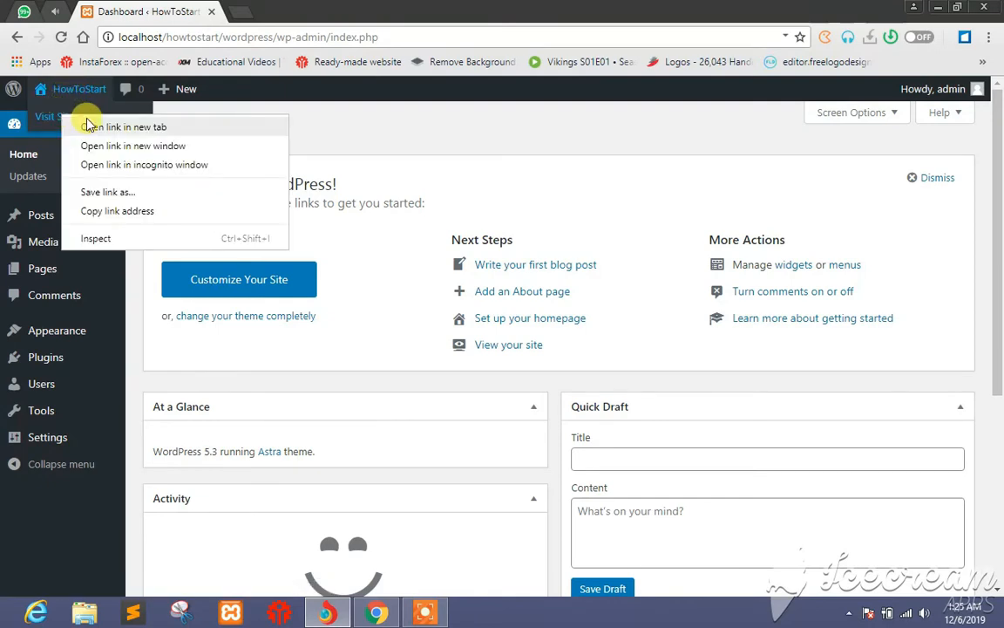
click(86, 126)
click(262, 12)
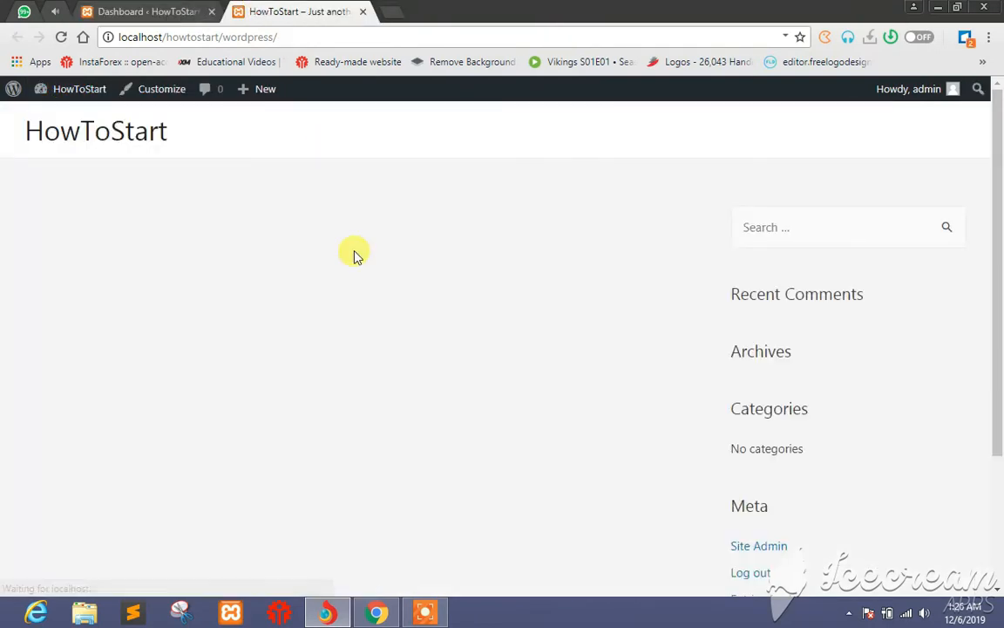
click(363, 11)
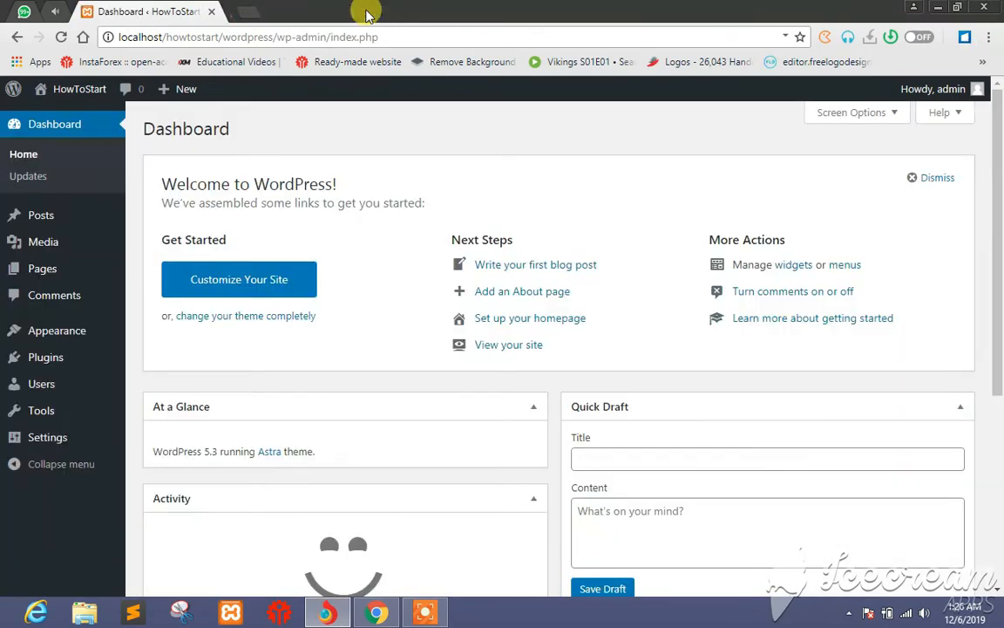
Open the Astra Starter Sites library and choose Elementor as the page builder.
mouse_move(81, 253)
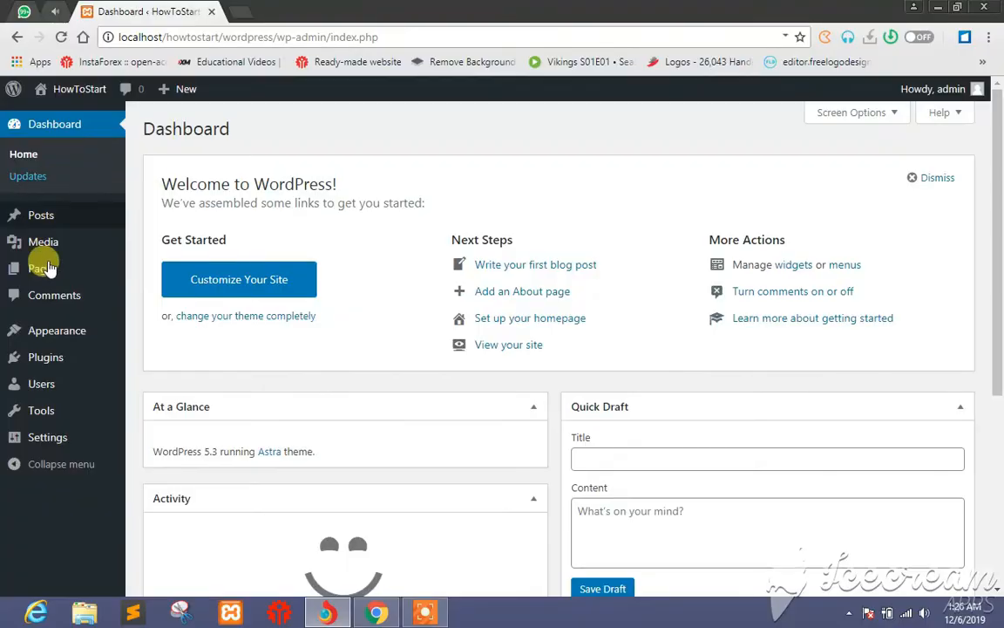
mouse_move(52, 279)
mouse_move(74, 329)
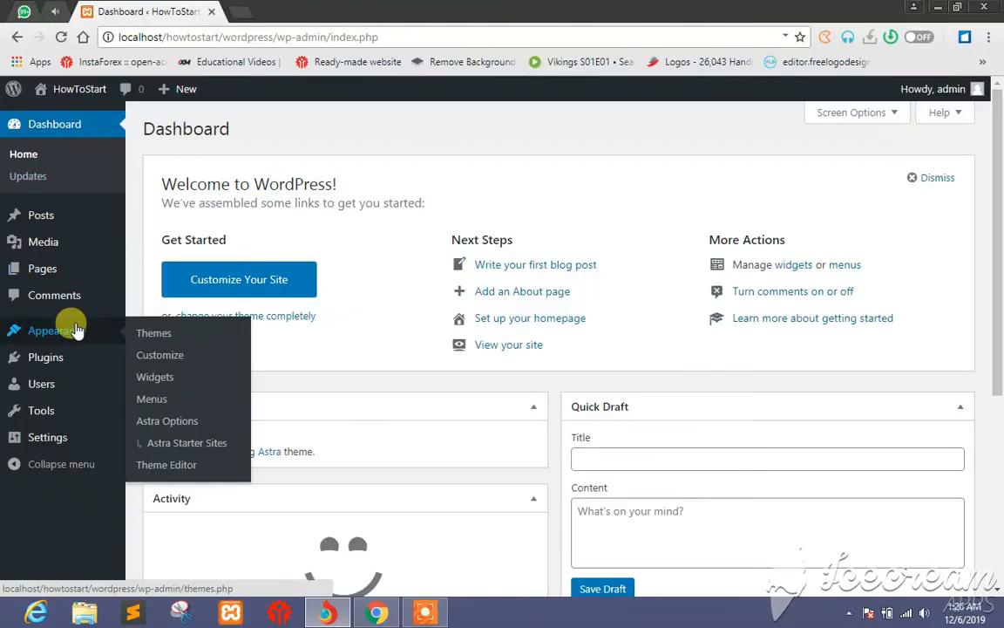
click(190, 442)
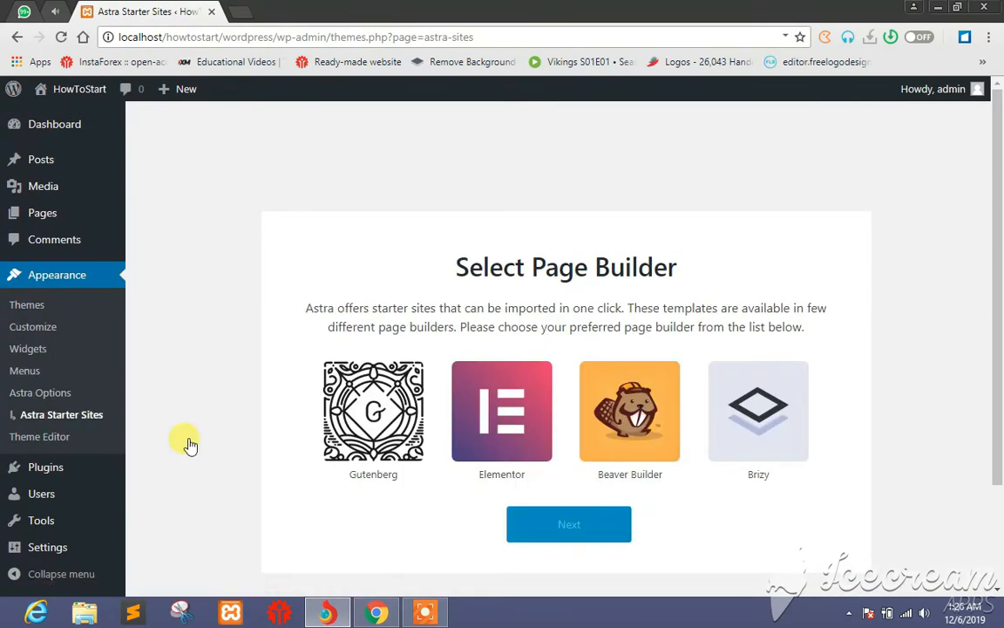
click(494, 398)
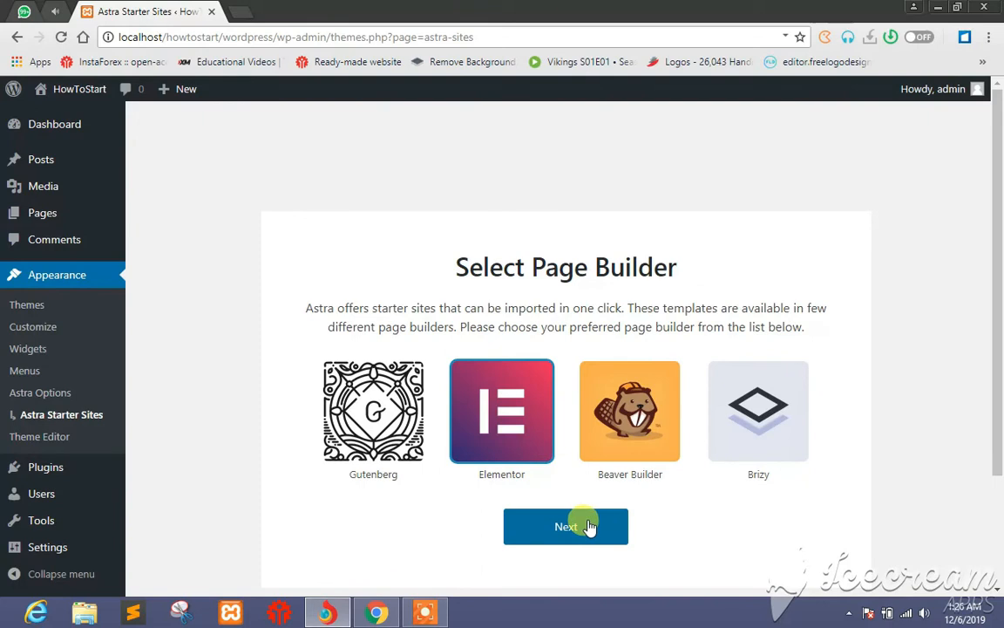
click(589, 526)
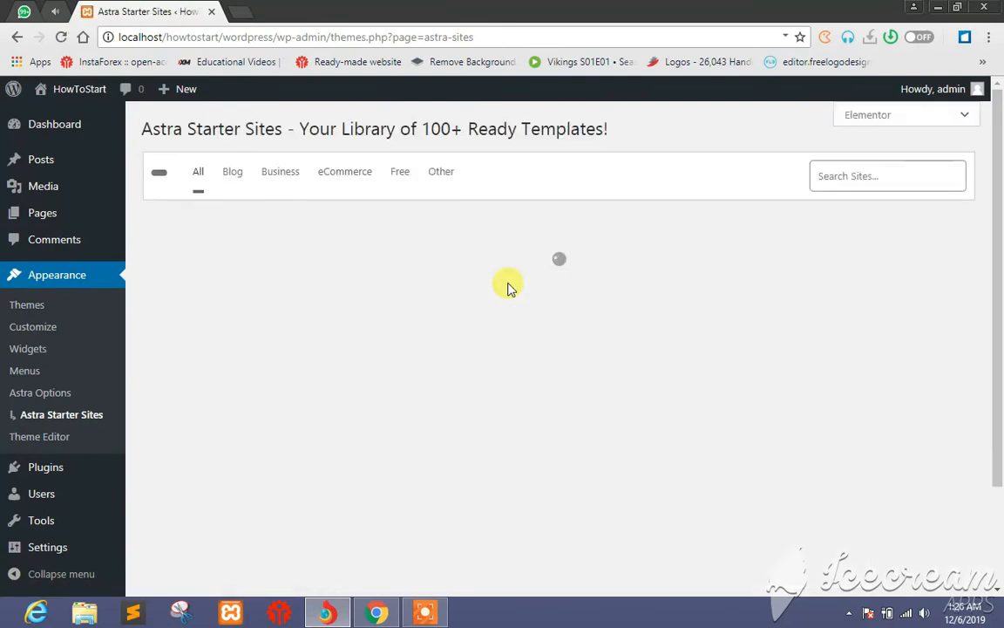
Filter the starter sites to Free, browse the templates and open the preview of Dentist Clinic.
click(400, 172)
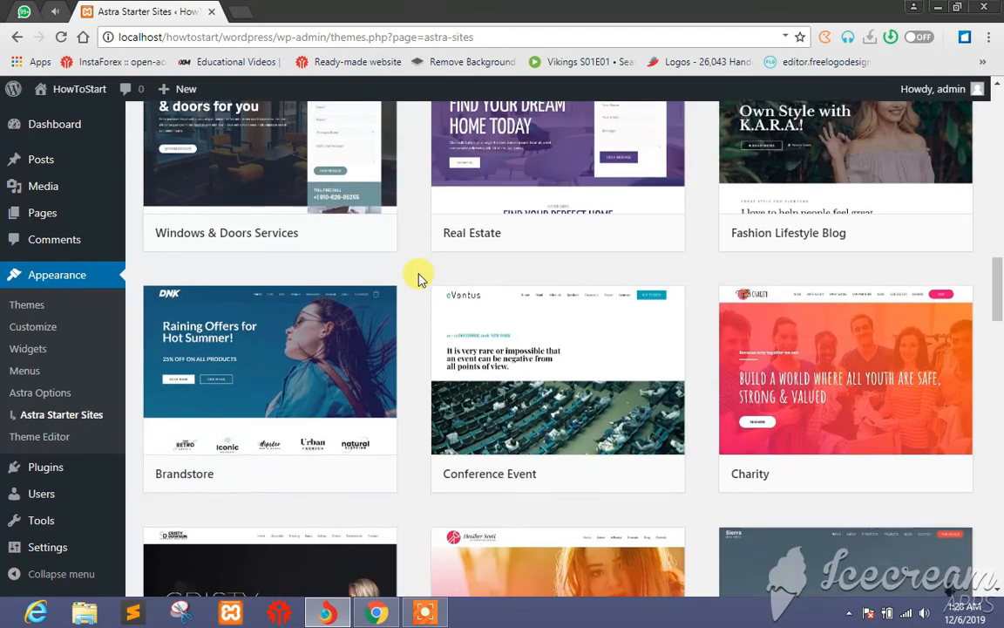
scroll(417, 277, down, 6)
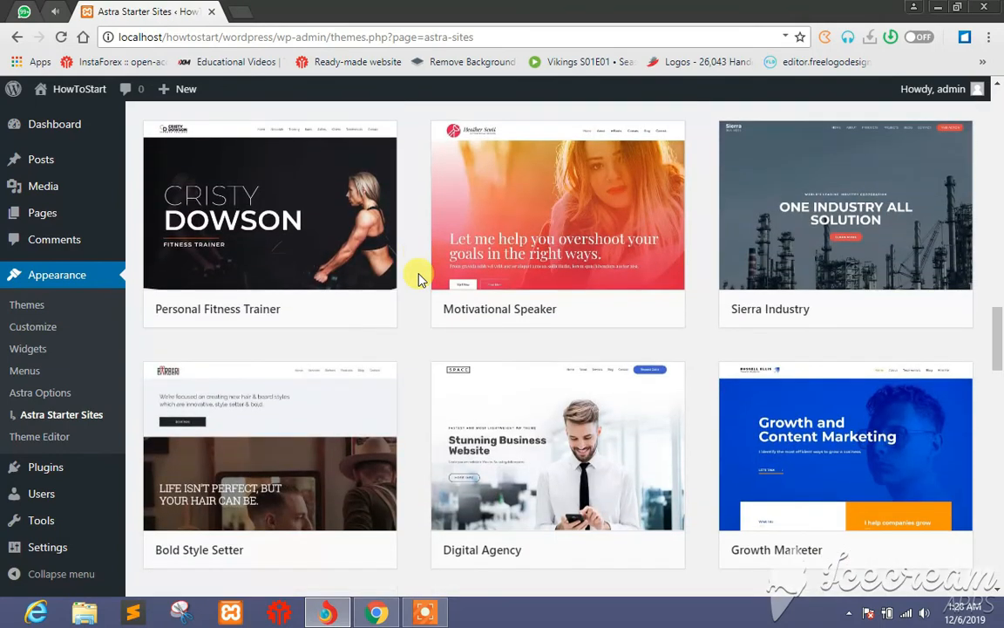
scroll(417, 277, down, 2)
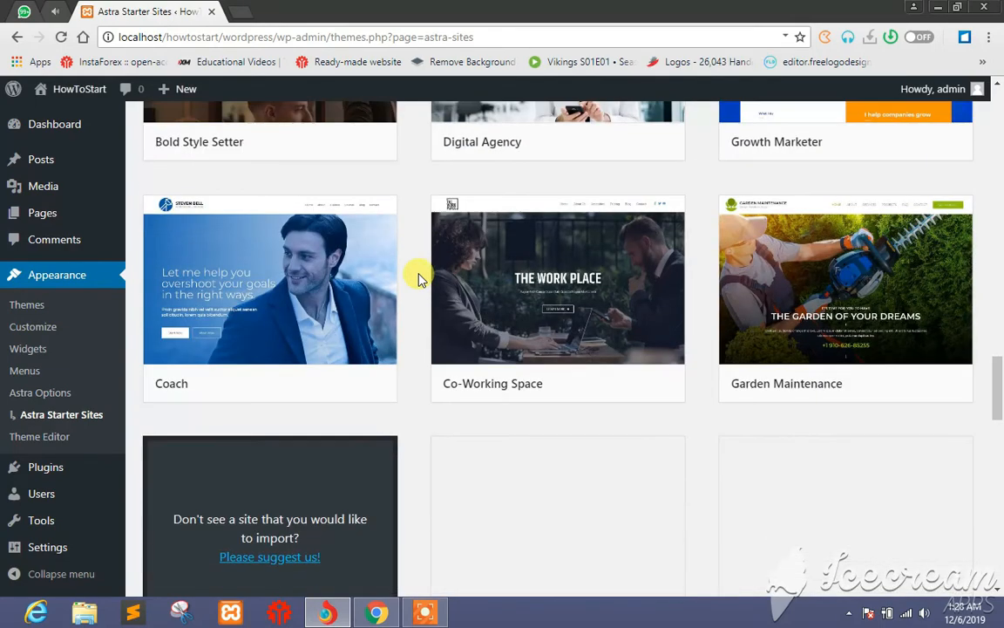
scroll(418, 277, up, 6)
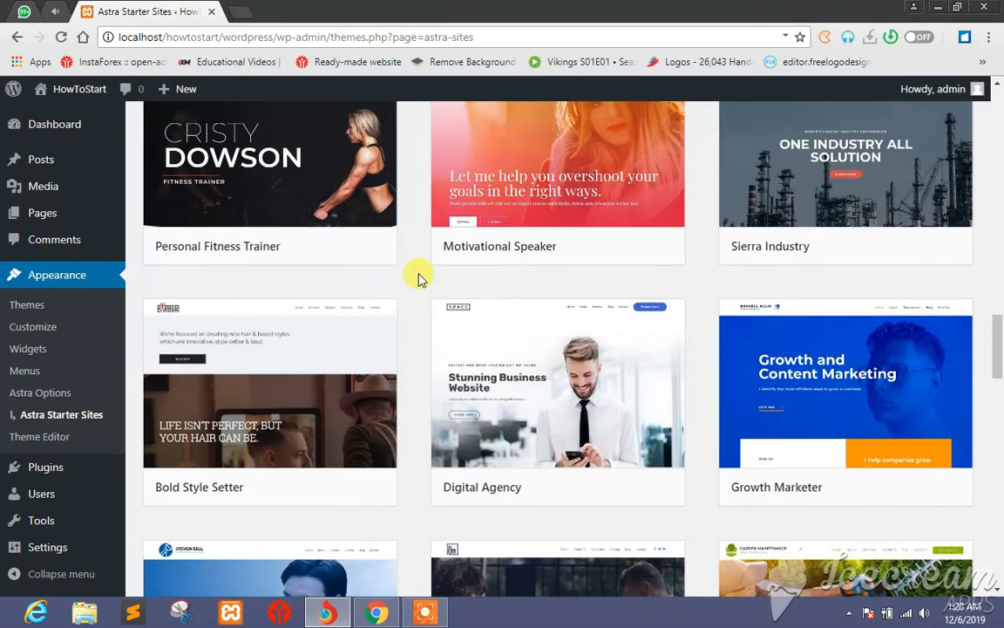
scroll(417, 277, up, 10)
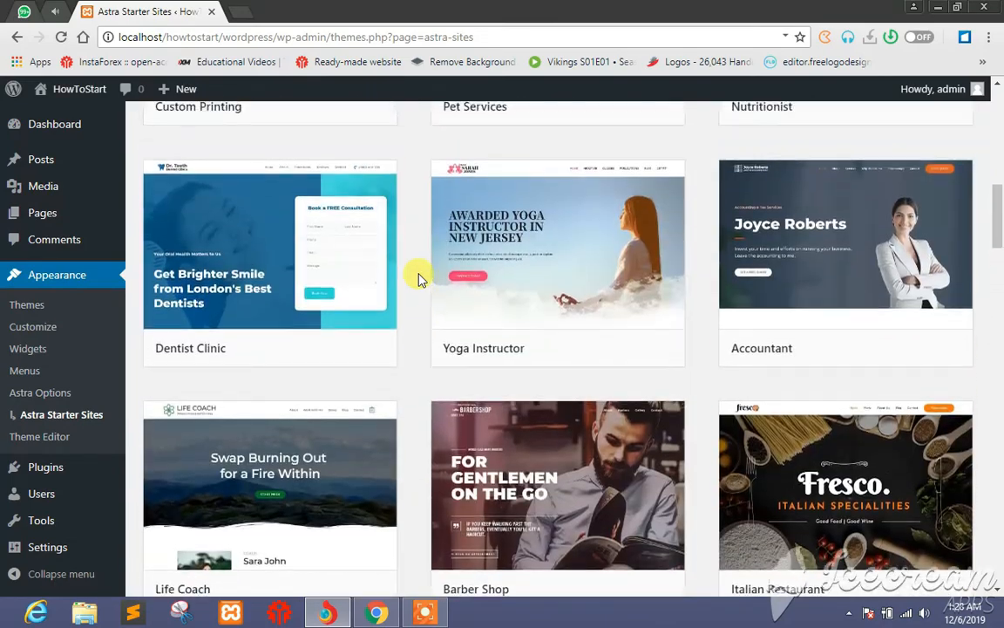
scroll(418, 277, up, 7)
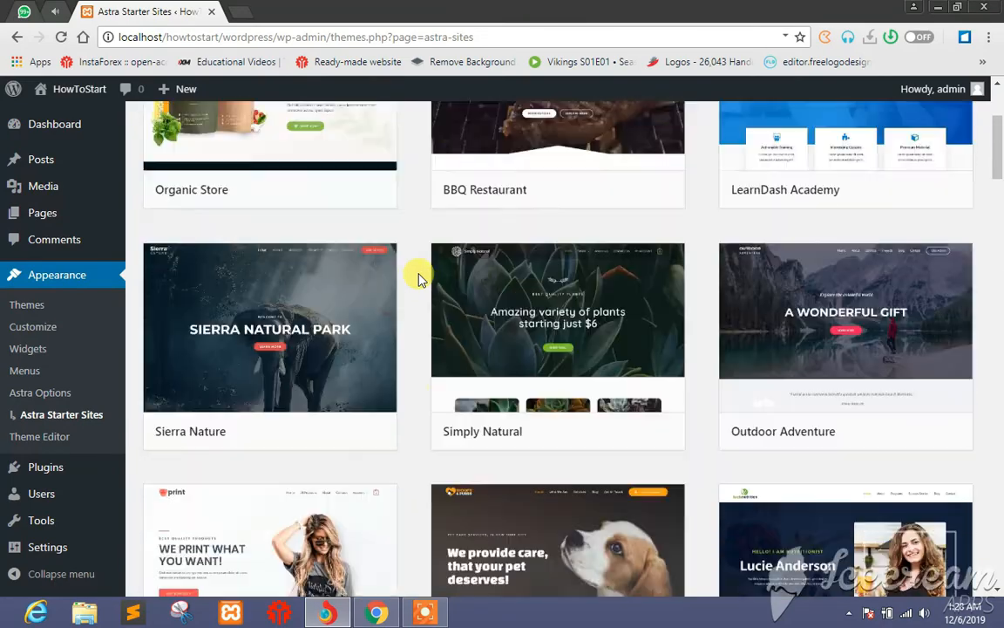
scroll(417, 277, down, 6)
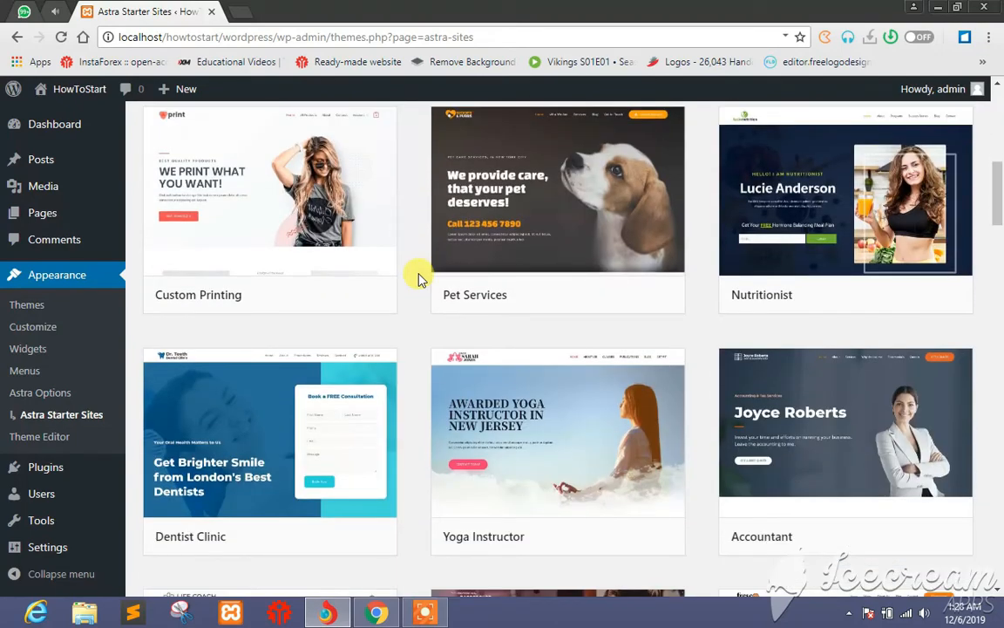
mouse_move(338, 526)
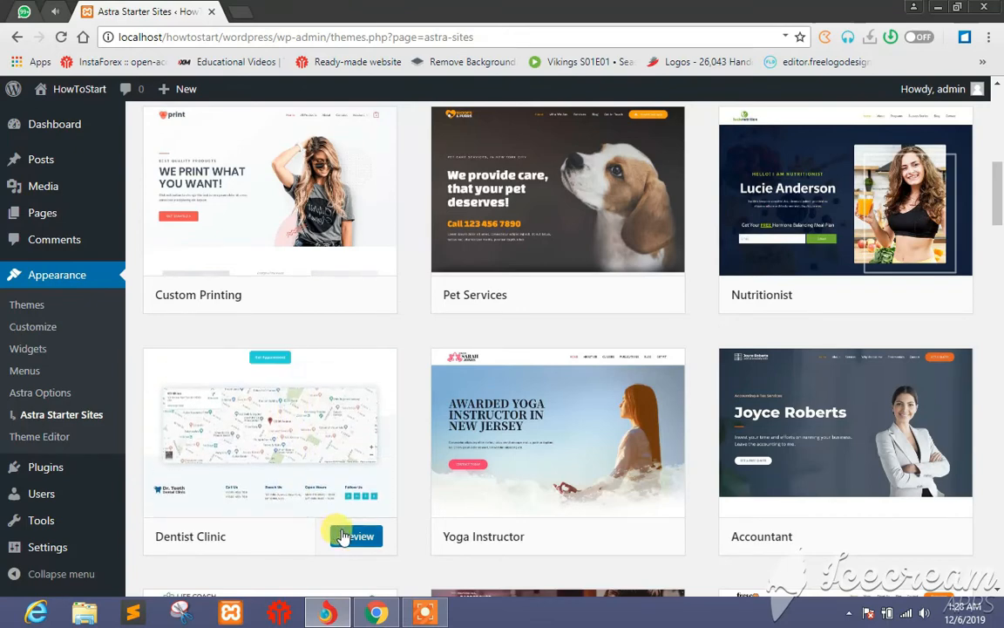
click(348, 539)
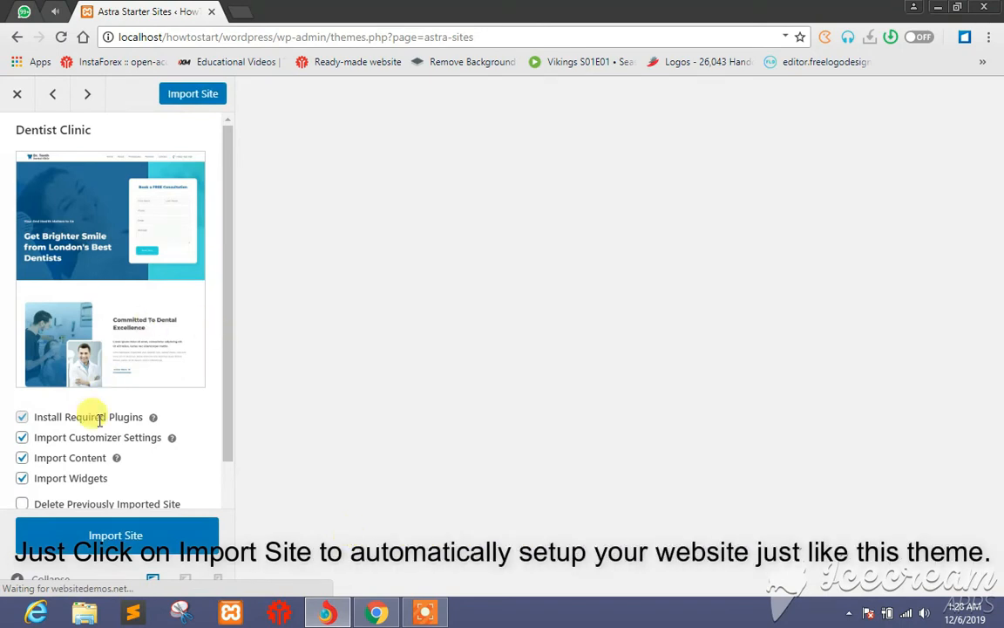
Import the Dentist Clinic starter site with the preselected import options and open the imported site.
click(101, 533)
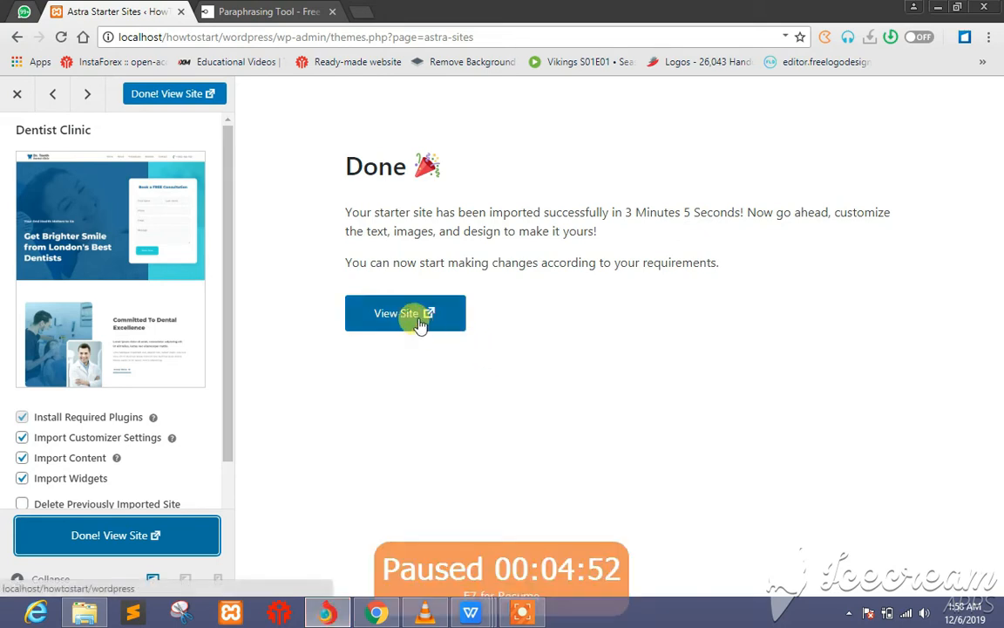
click(420, 322)
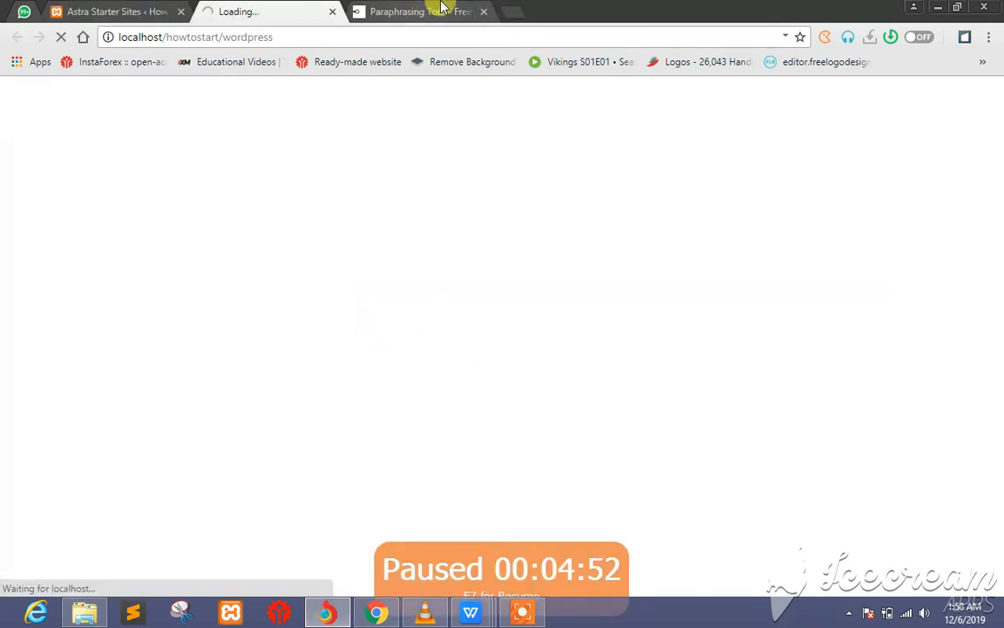
Close the paraphrasing tool tab, look through the imported Dr. Teeth homepage down to its footer, and jump to the Procedures section.
click(484, 11)
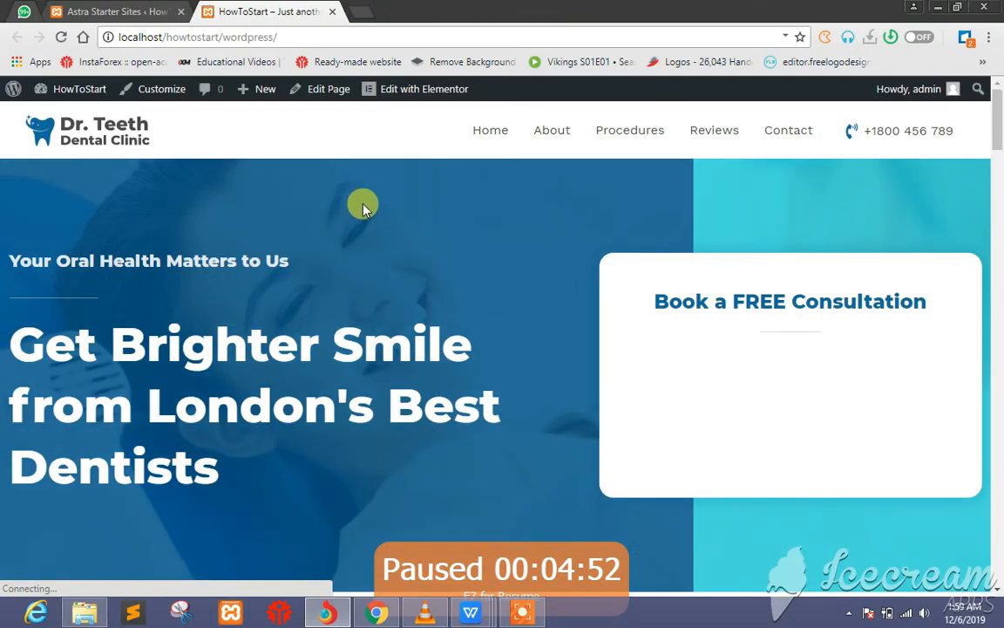
scroll(363, 207, down, 5)
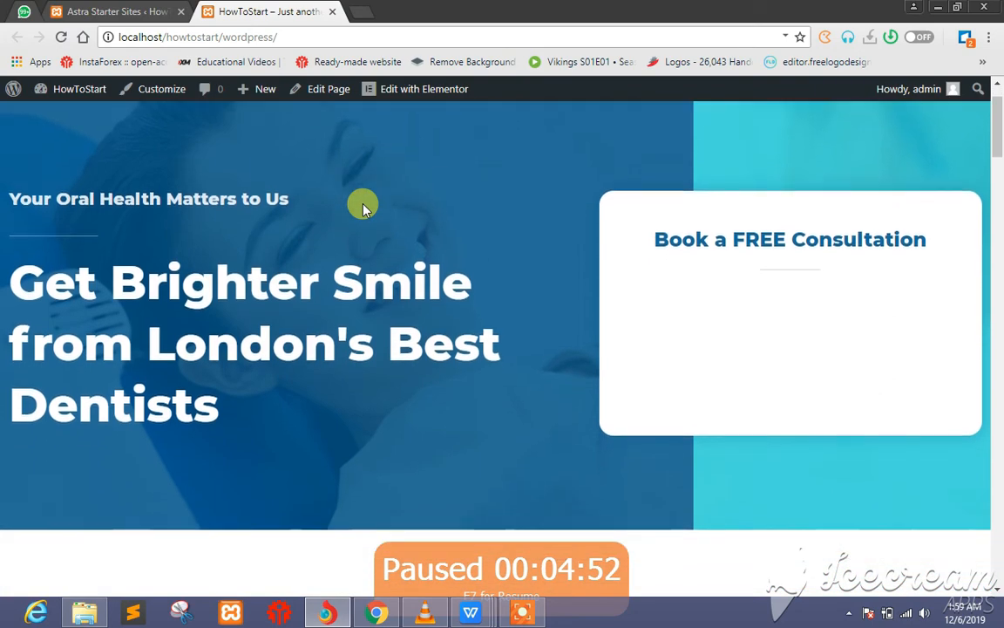
scroll(364, 206, down, 5)
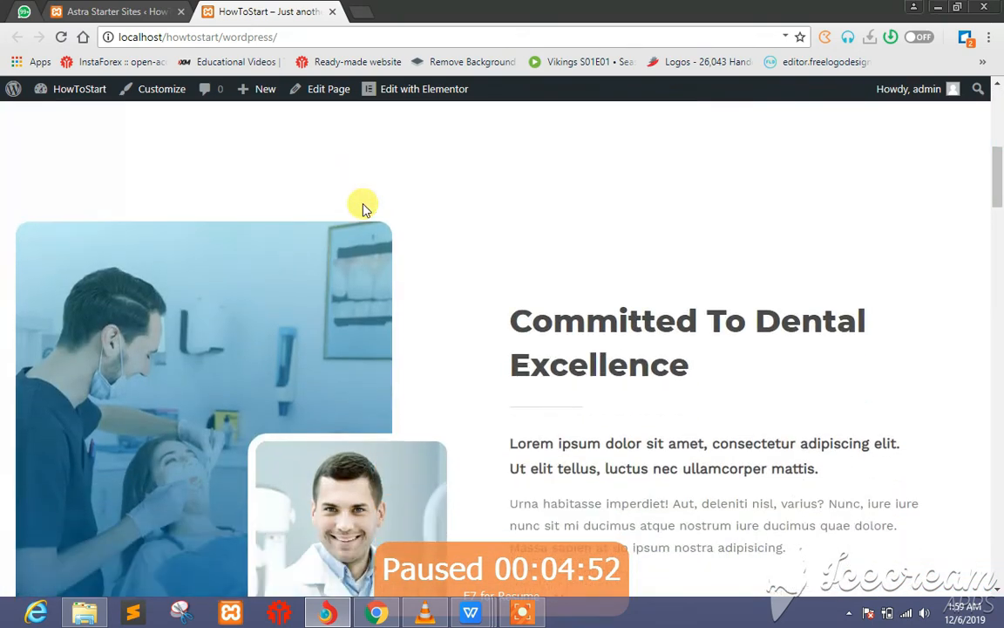
scroll(364, 207, down, 5)
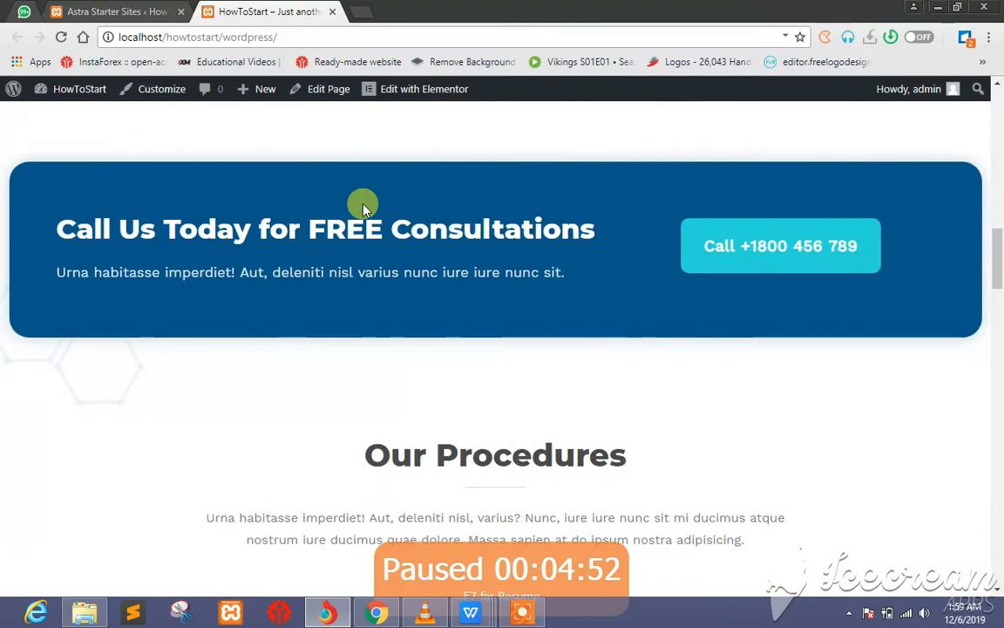
scroll(361, 203, down, 5)
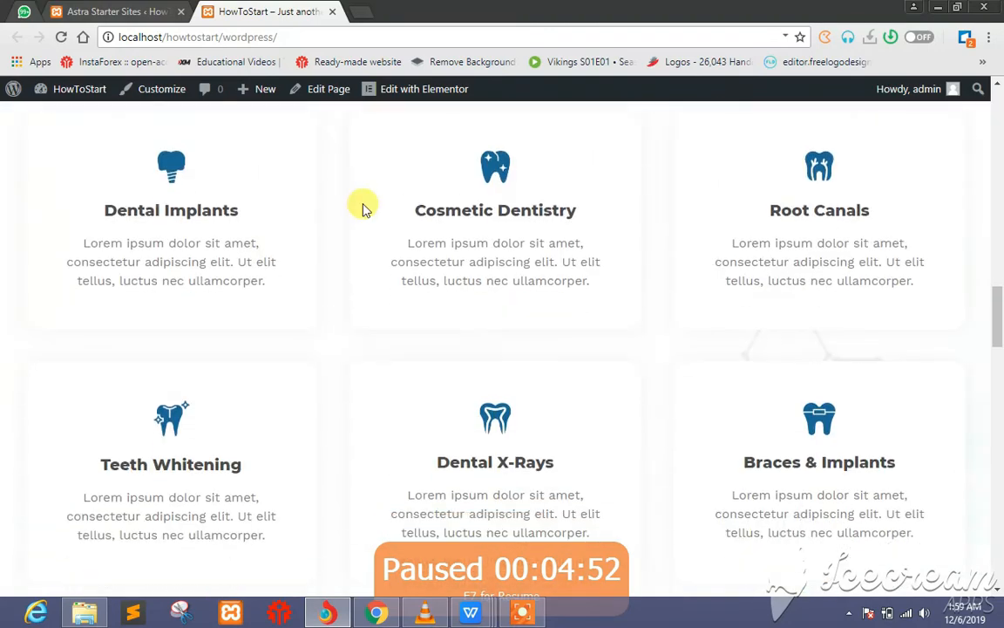
scroll(363, 207, down, 6)
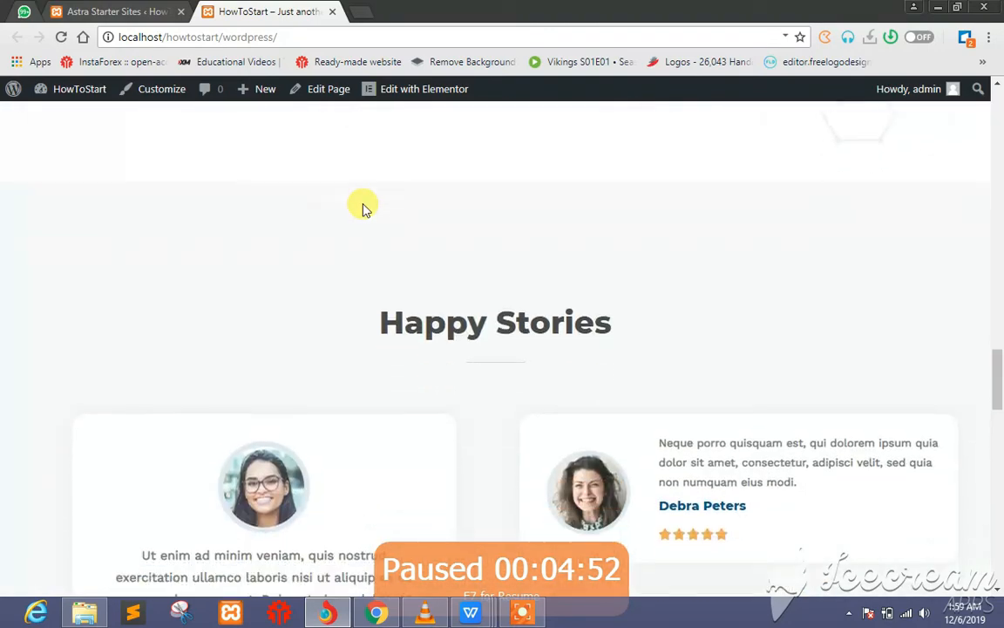
scroll(363, 207, down, 8)
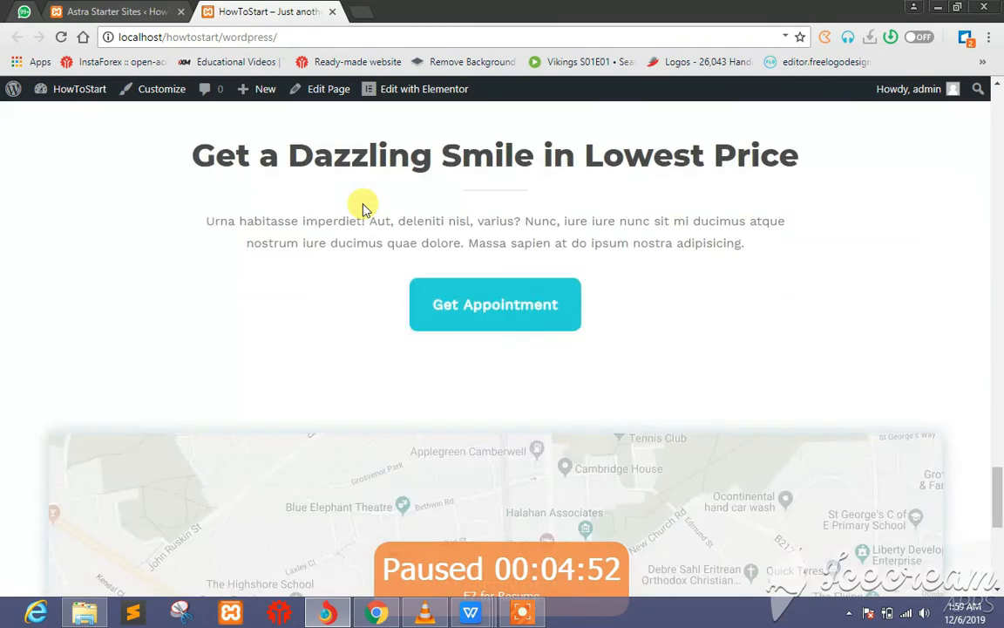
scroll(364, 209, down, 1)
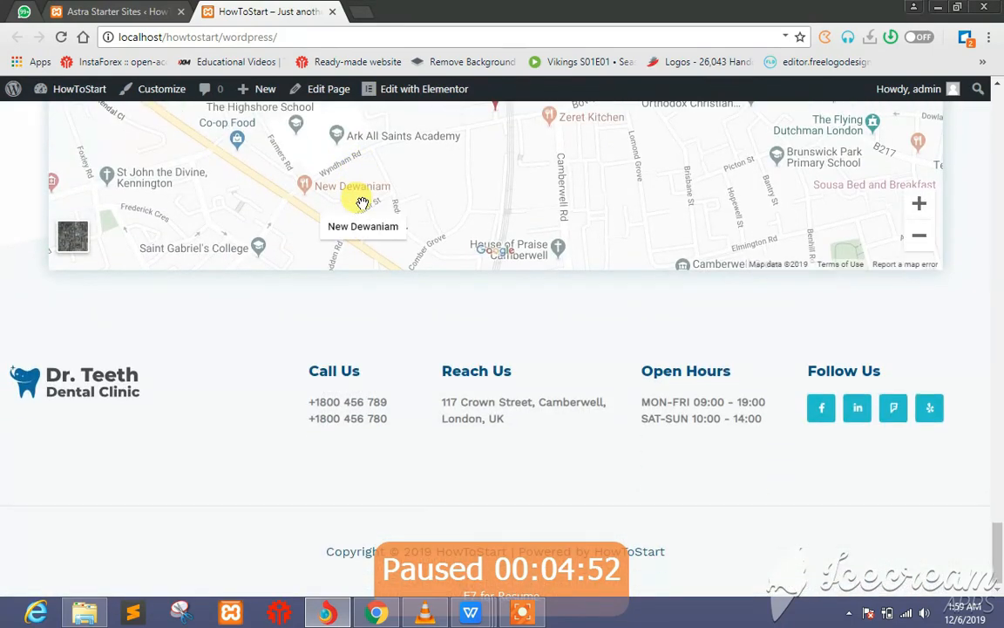
scroll(361, 202, up, 10)
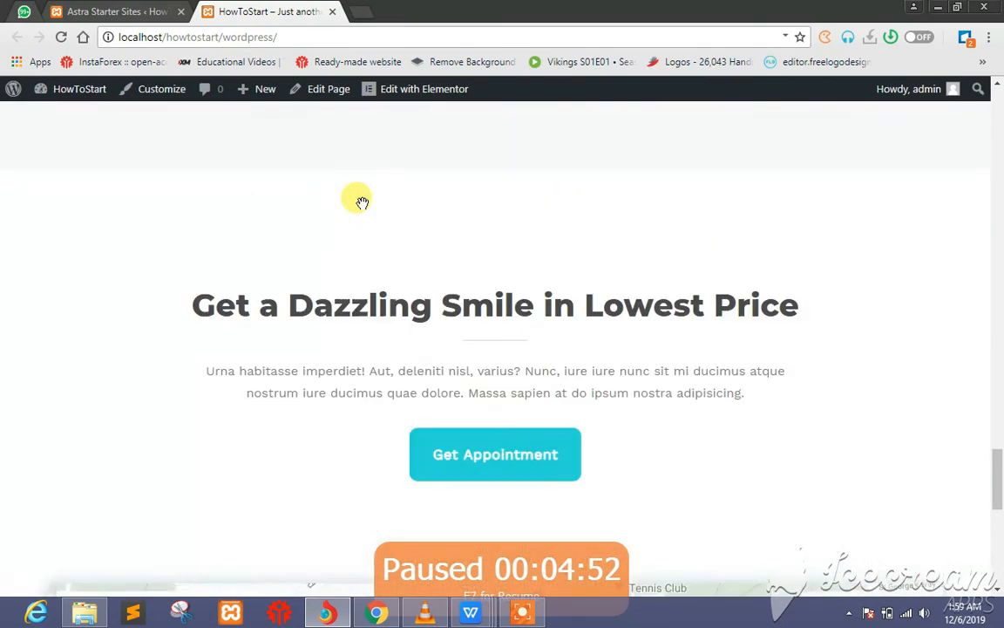
scroll(361, 202, up, 10)
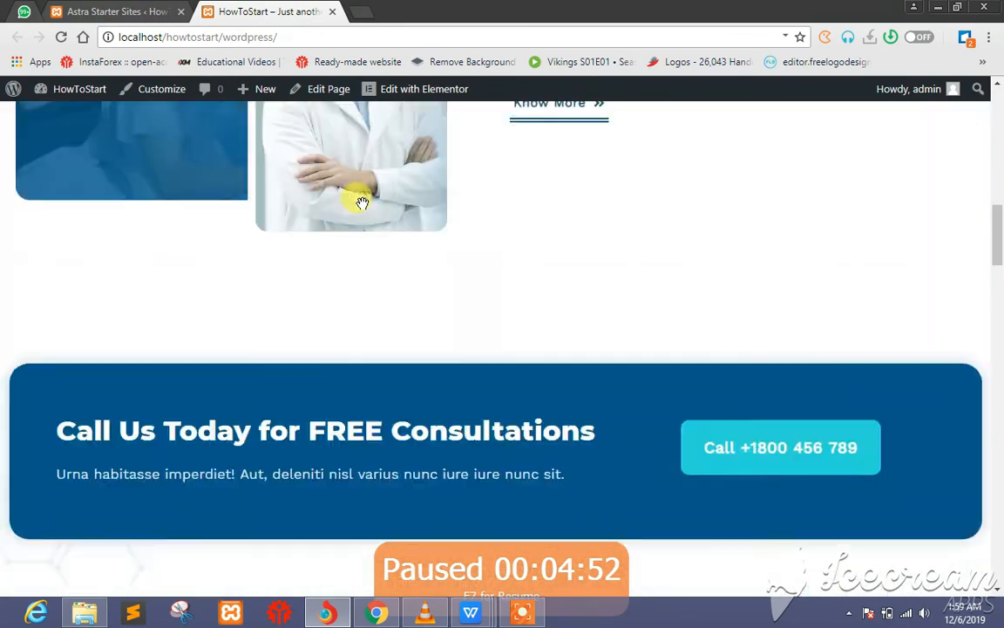
scroll(362, 203, up, 8)
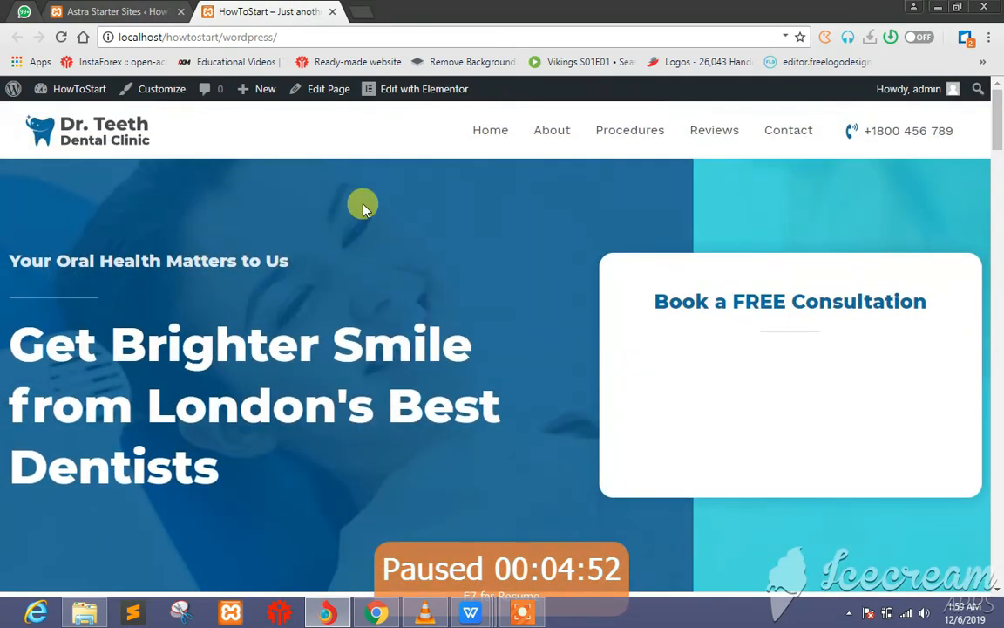
click(627, 131)
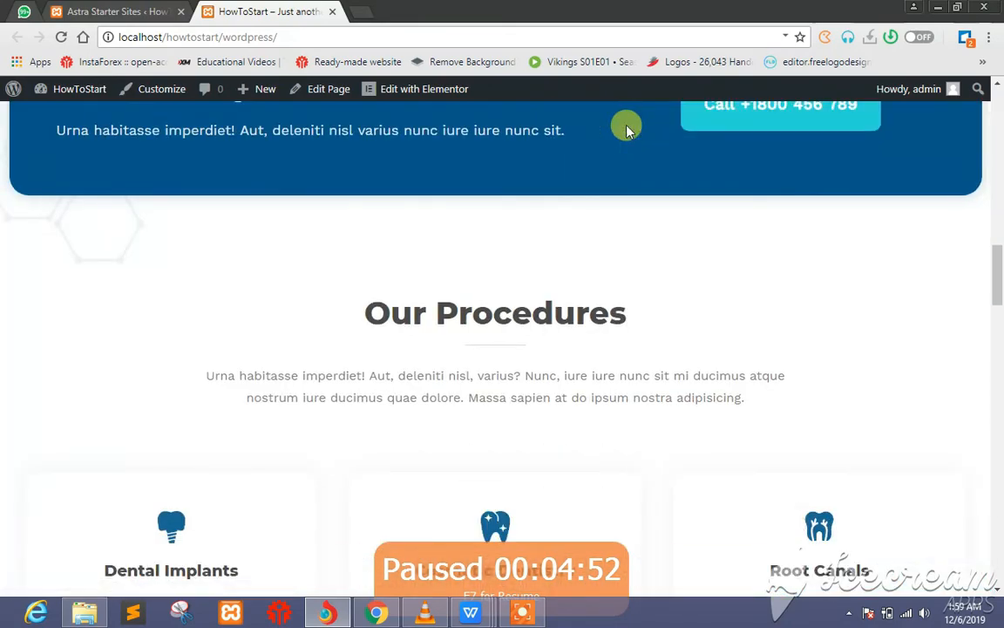
Return from the HowToStart site to its WordPress Dashboard and close the Astra Starter Sites browser tab.
mouse_move(77, 90)
click(68, 115)
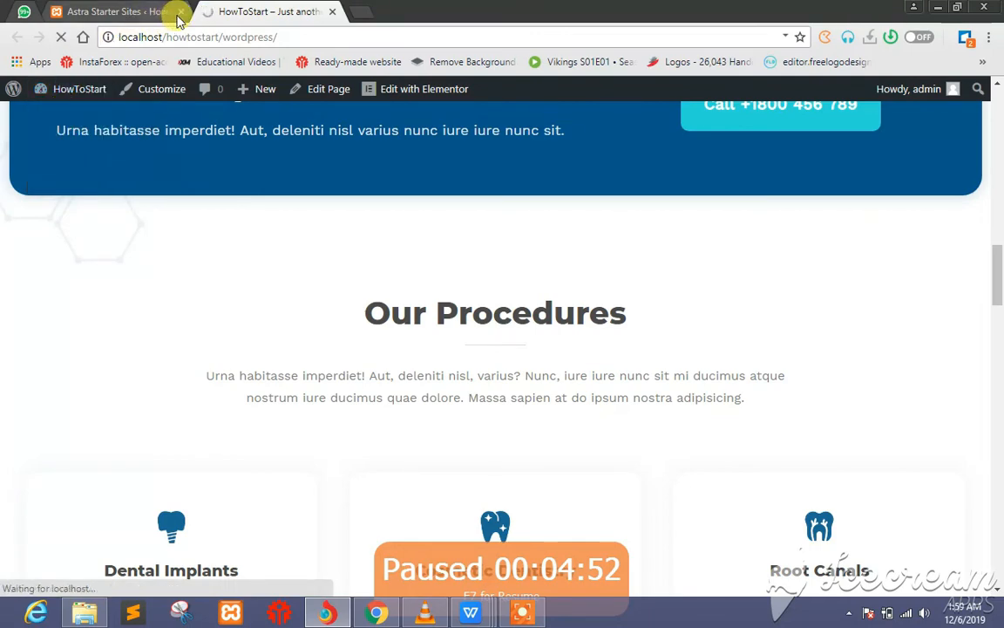
click(180, 11)
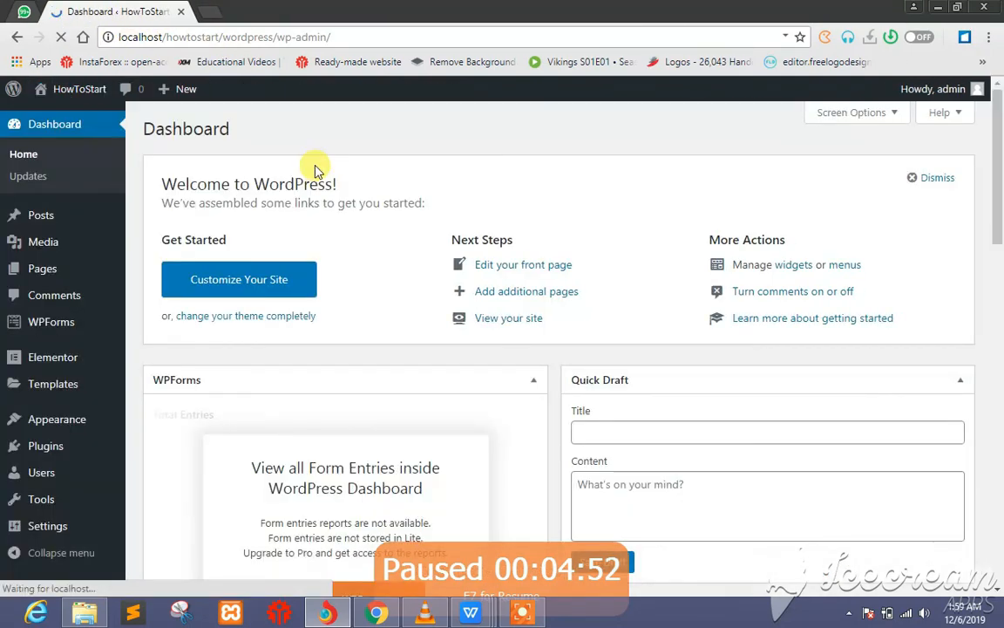